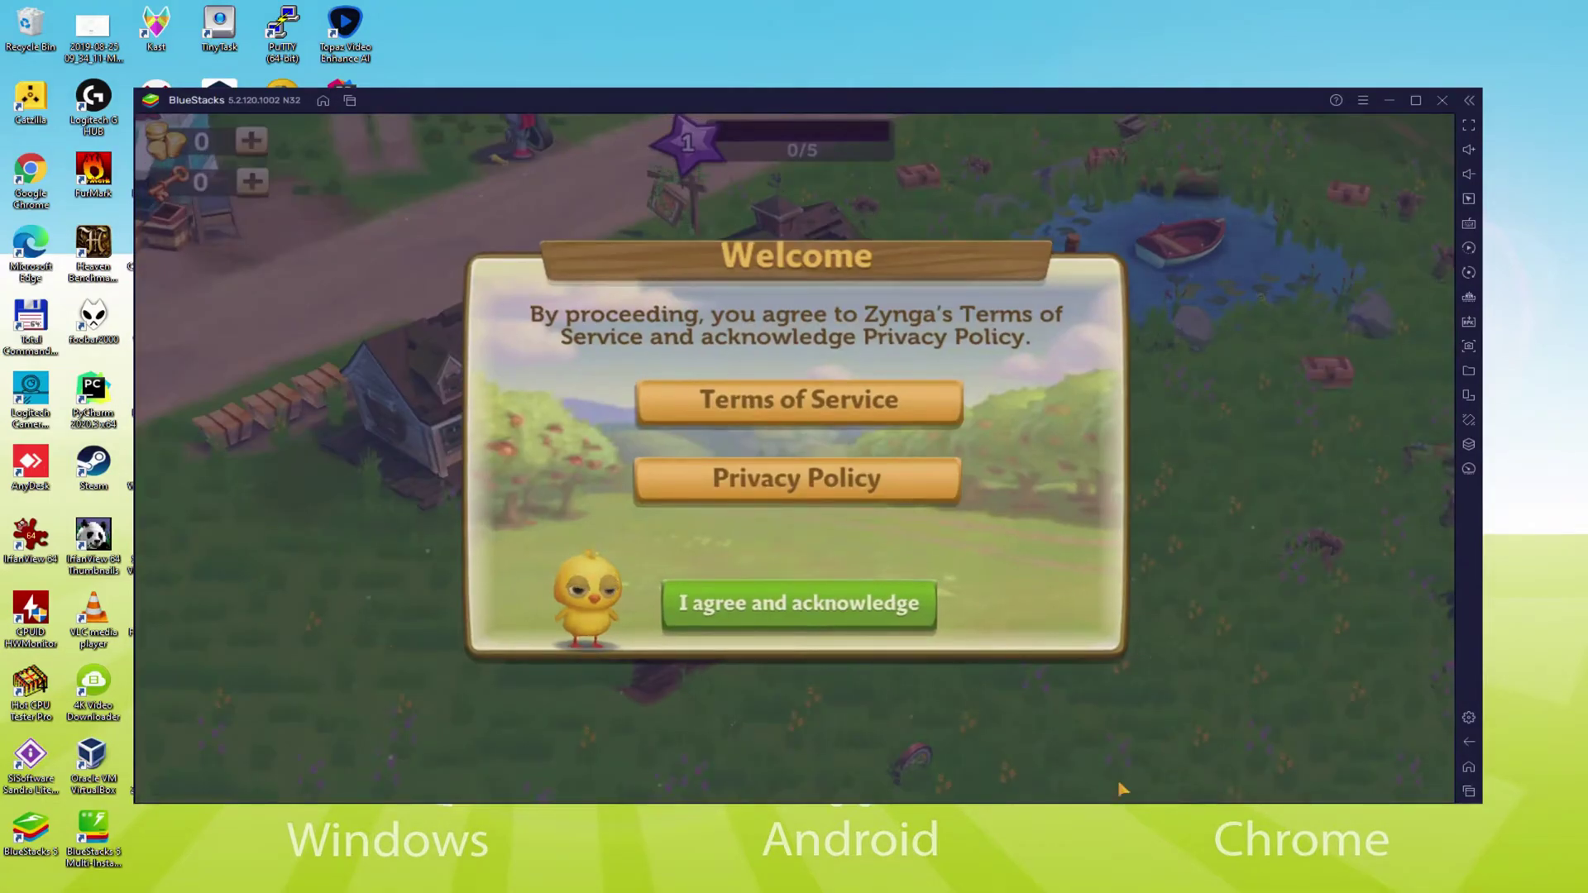
# Step: Accept FarmVille 2's welcome terms, dismiss Marie's and the Restore popups, then hammer the old barn
pyautogui.click(793, 602)
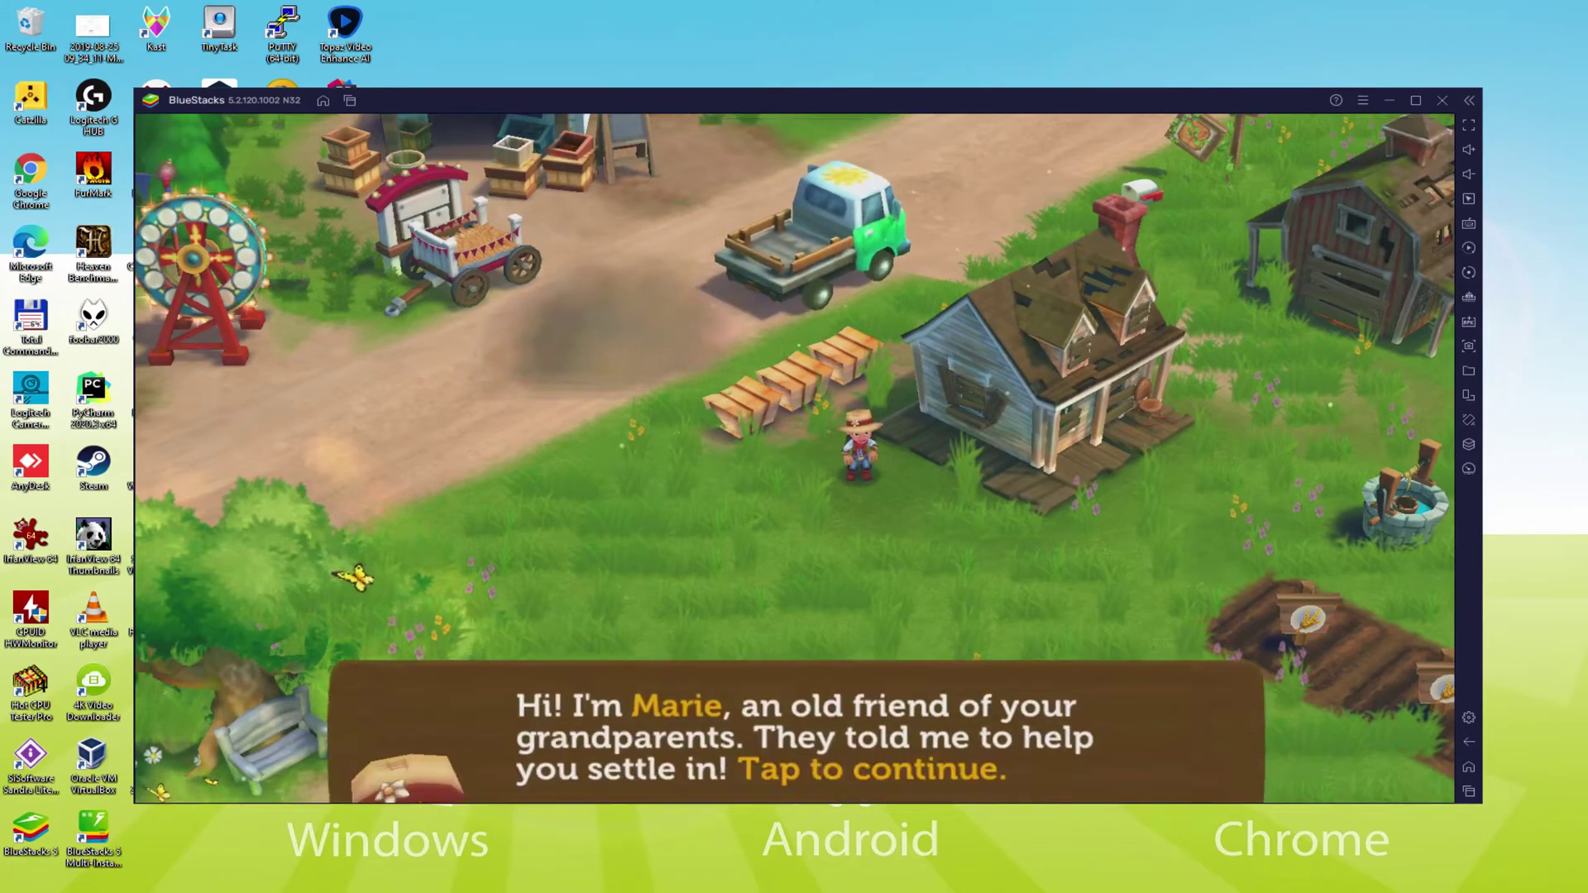
pyautogui.click(798, 734)
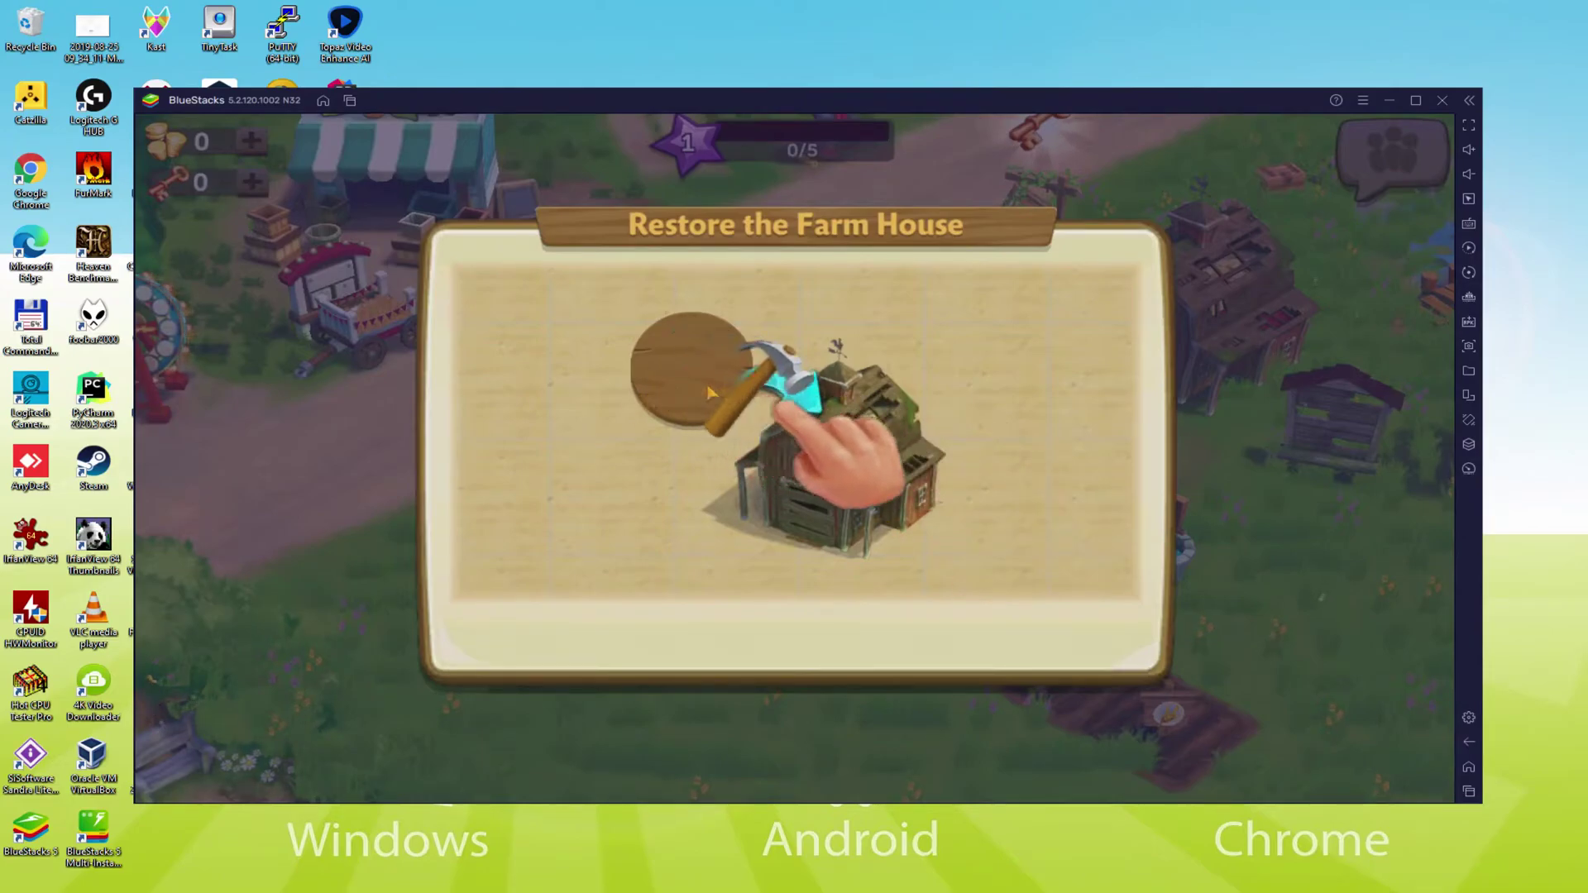
pyautogui.click(796, 634)
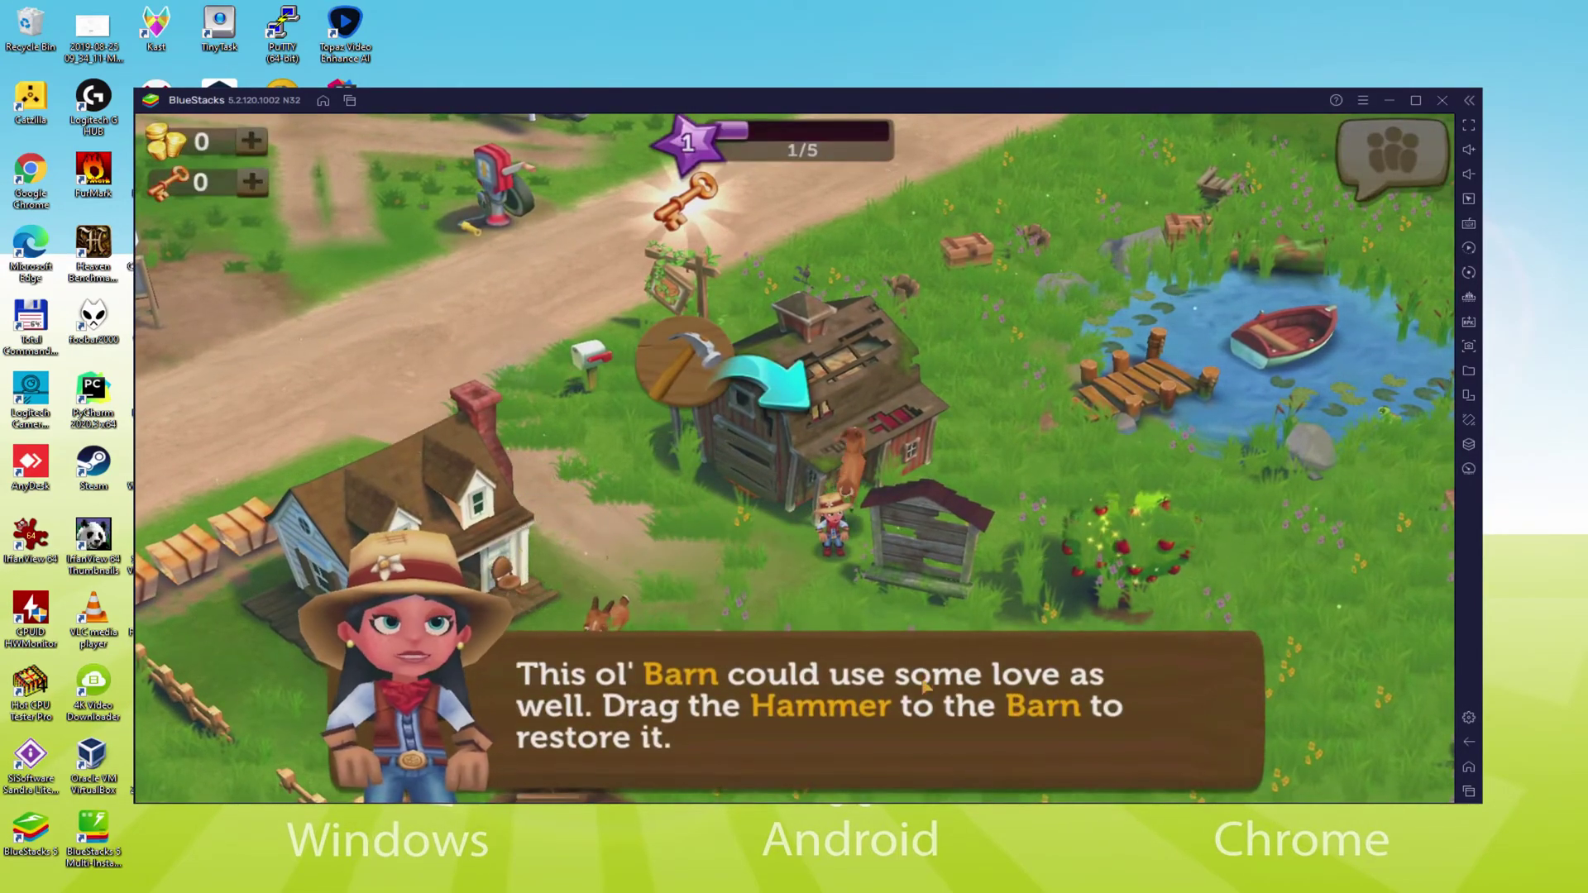
pyautogui.moveTo(693, 362); pyautogui.dragTo(819, 397)
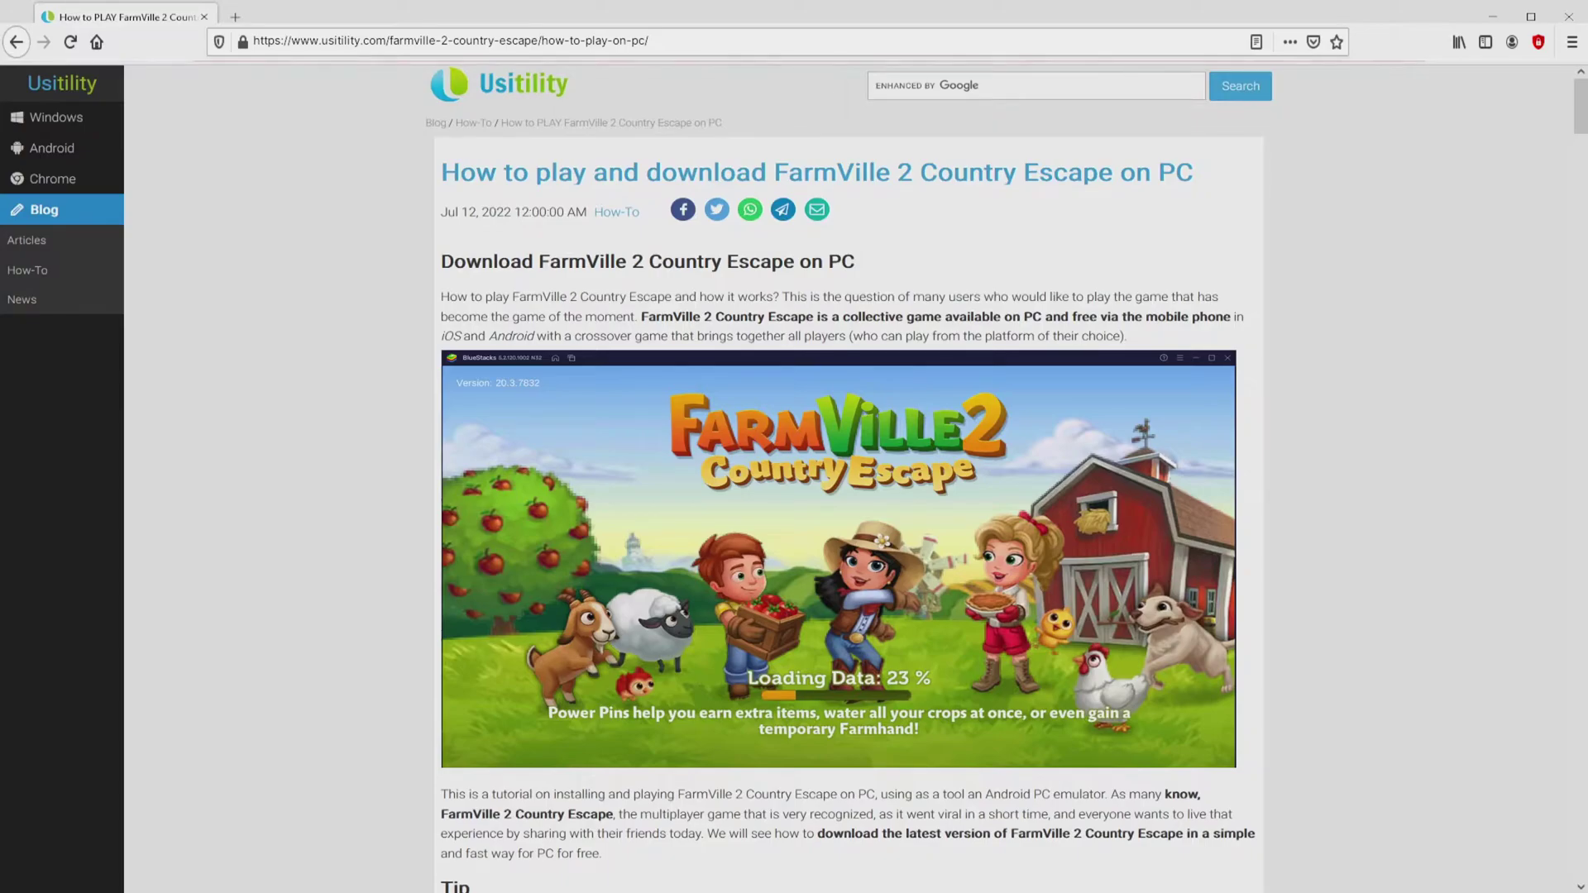
pyautogui.scroll(-2, 839, 497)
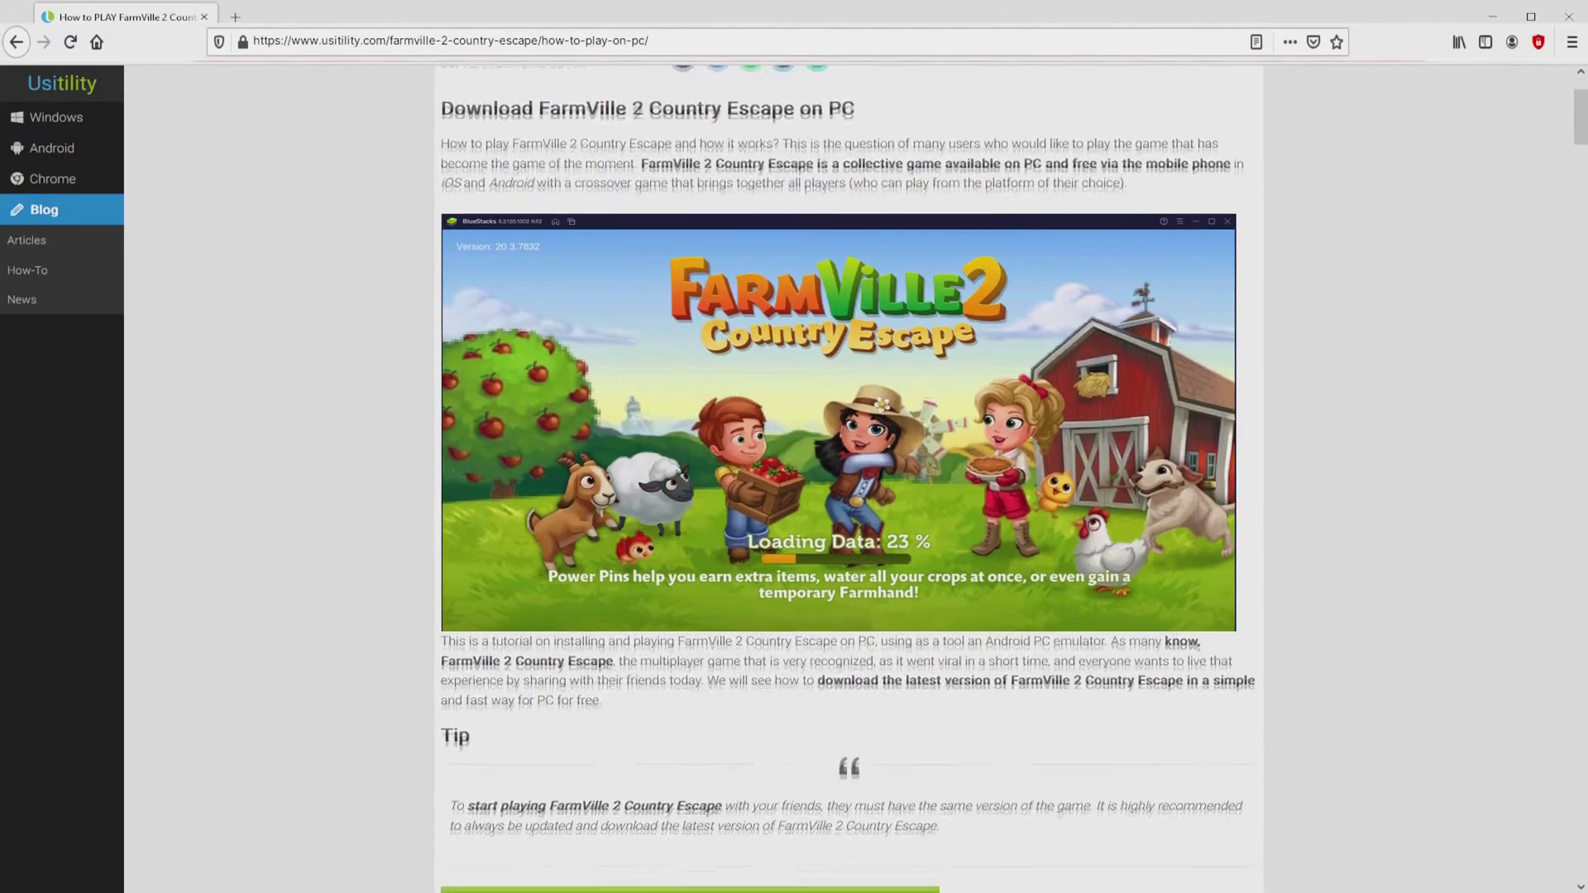
pyautogui.scroll(-2, 838, 496)
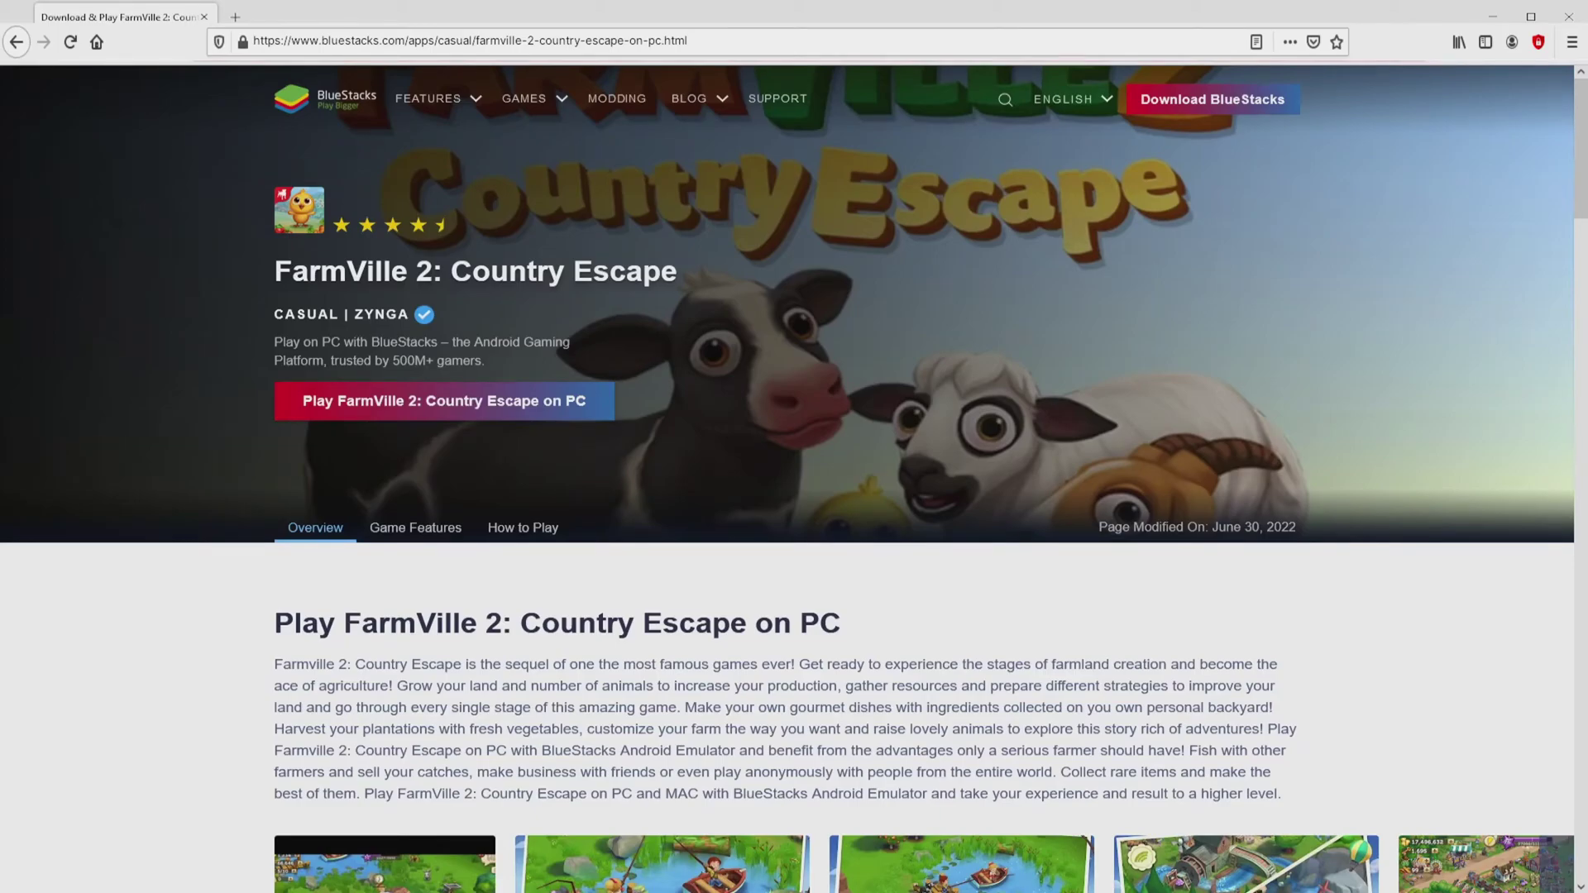
pyautogui.scroll(-3, 795, 497)
pyautogui.scroll(-2, 794, 496)
pyautogui.scroll(-3, 794, 496)
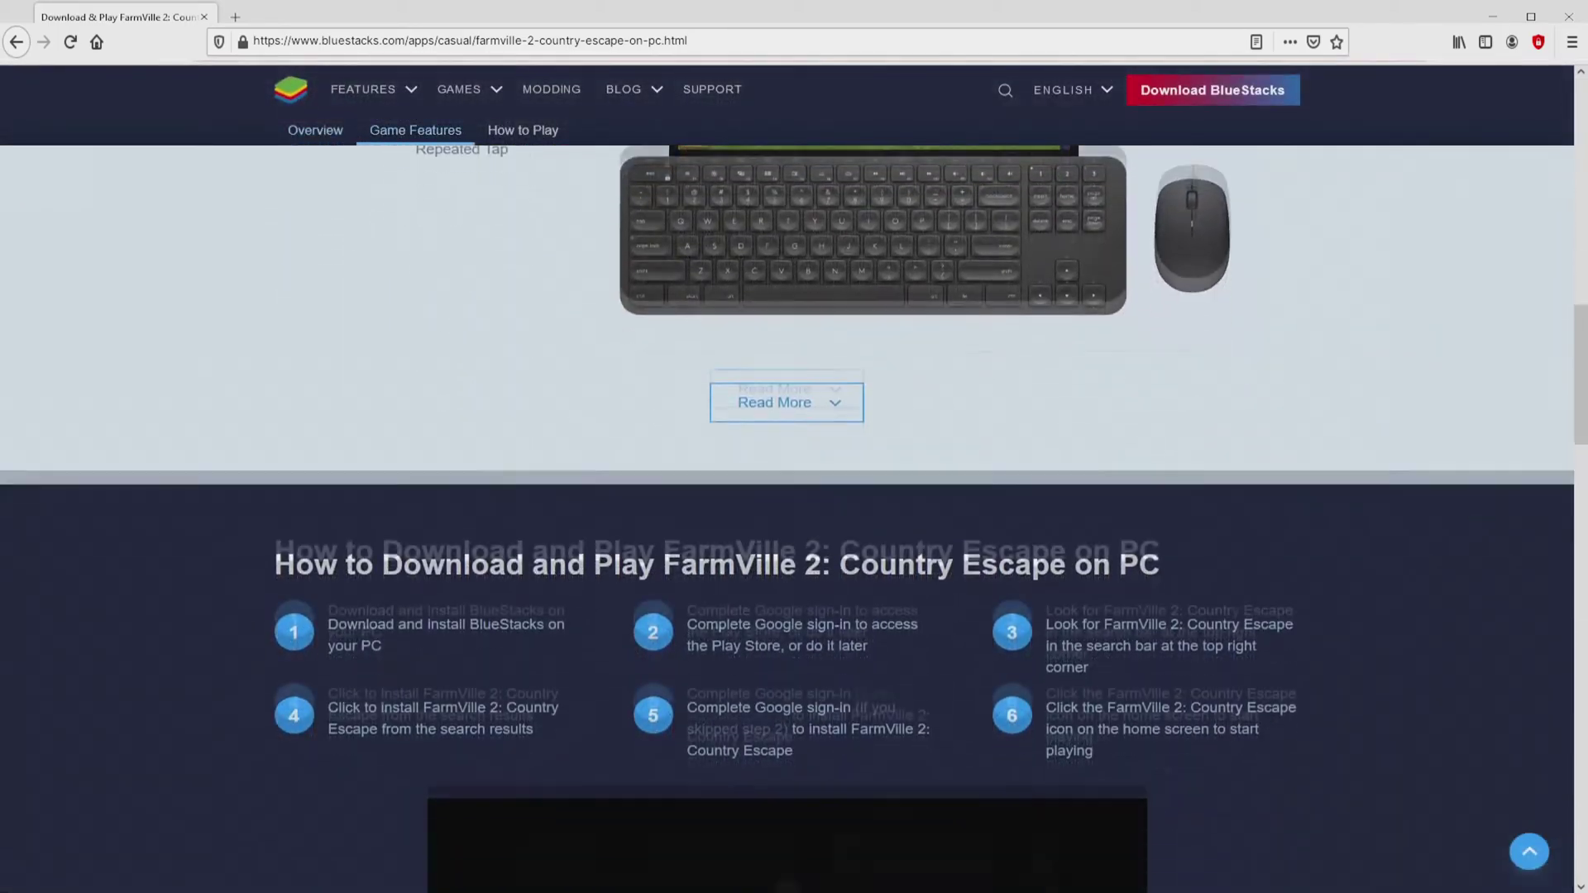
pyautogui.scroll(-3, 795, 496)
pyautogui.scroll(5, 795, 496)
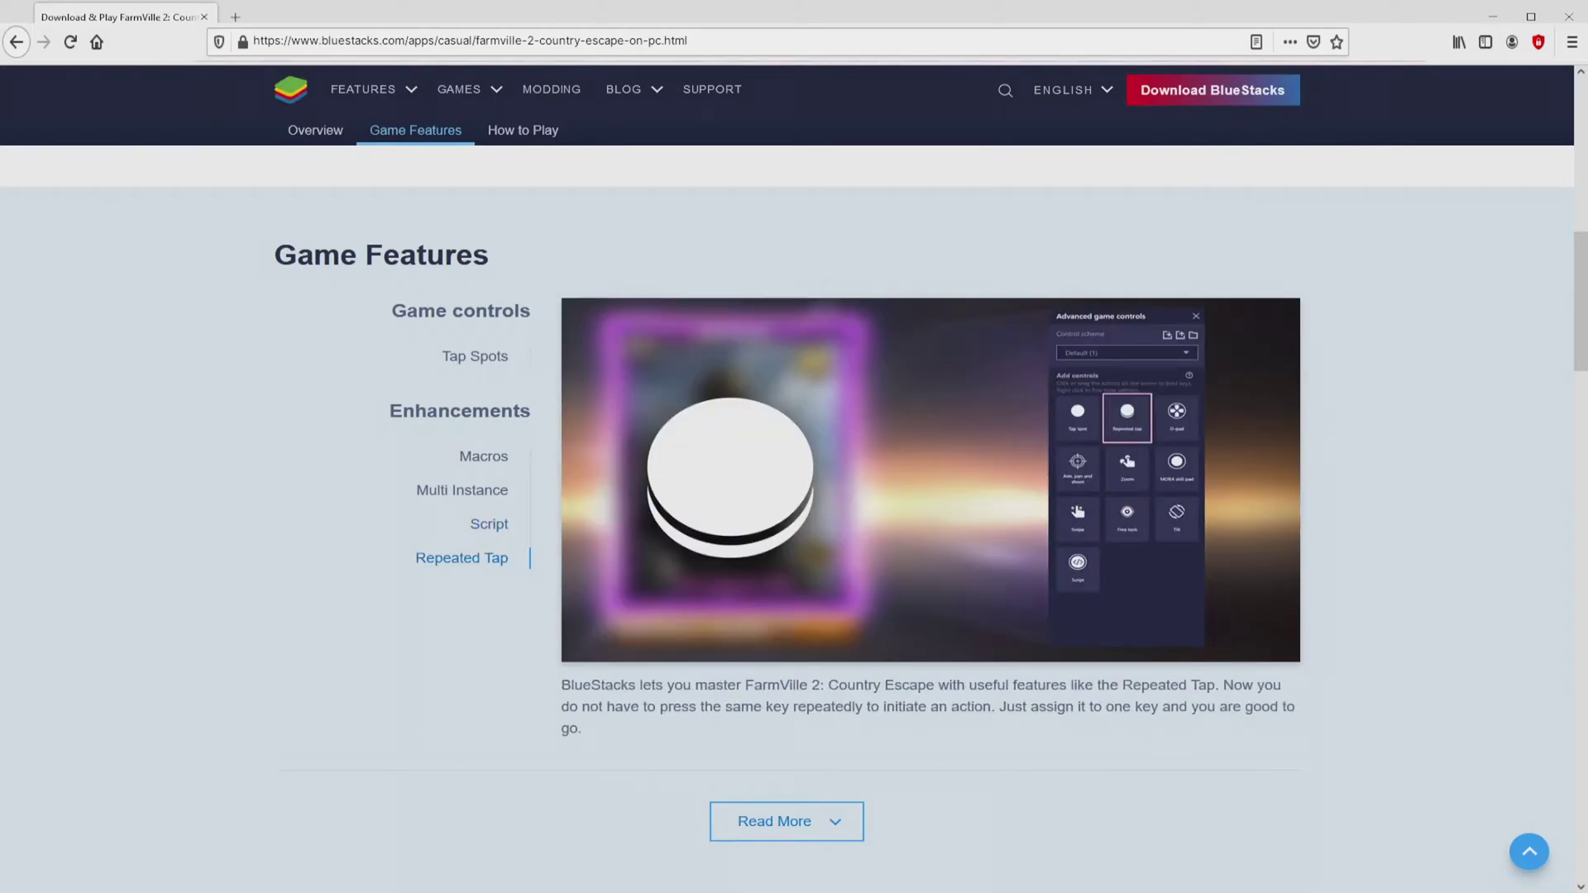
# Step: Return the BlueStacks FarmVille 2 page to its top with Home
pyautogui.press('Home')
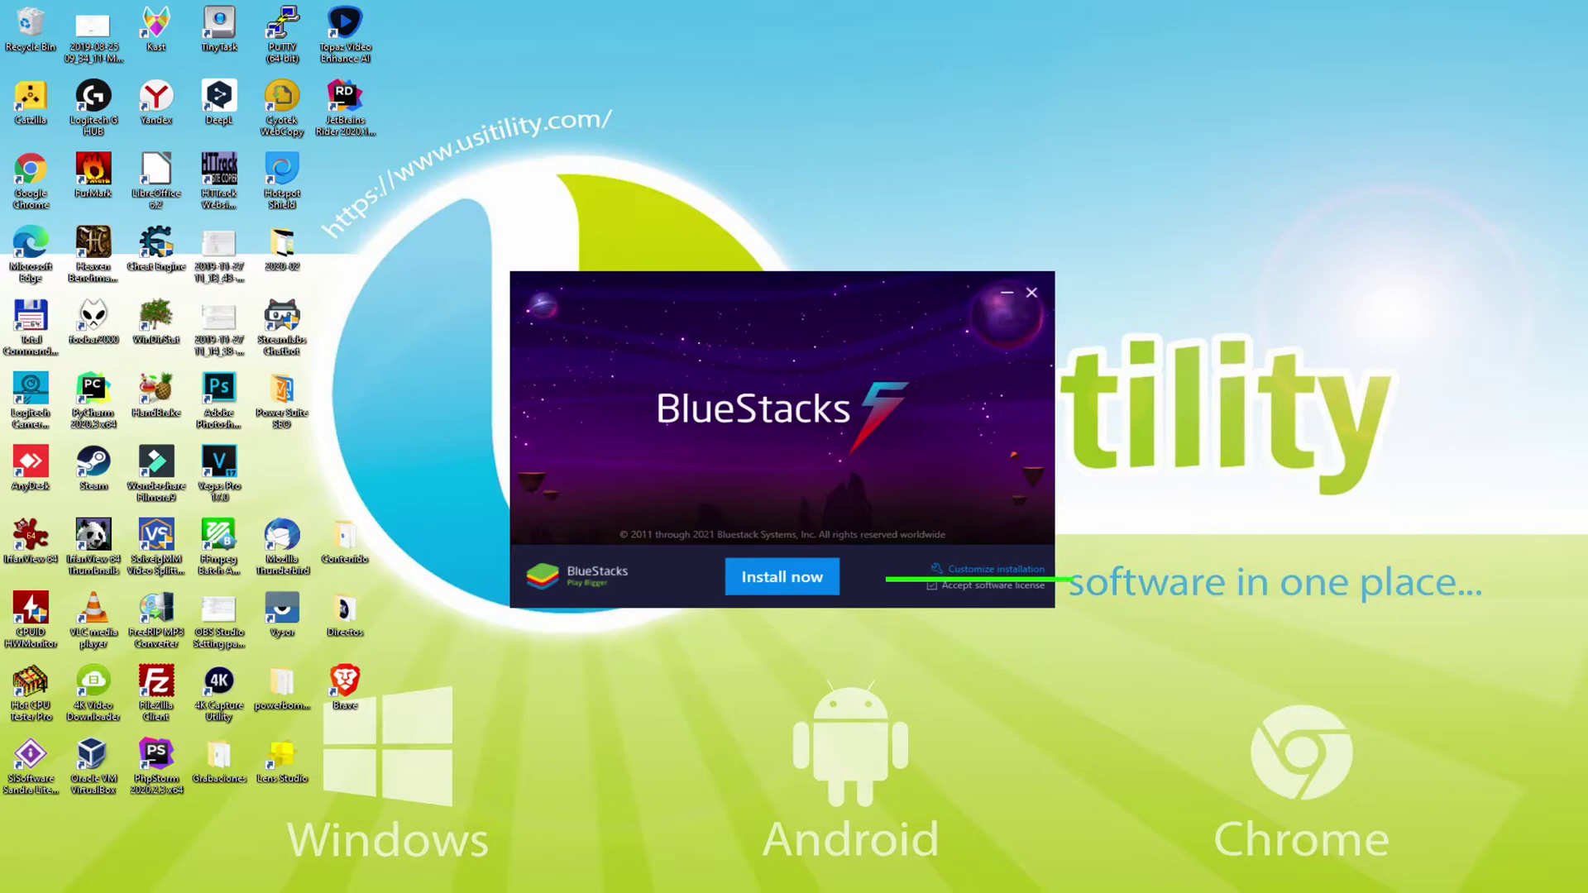
# Step: Review the custom installation data path unchanged, then start installing BlueStacks
pyautogui.click(987, 568)
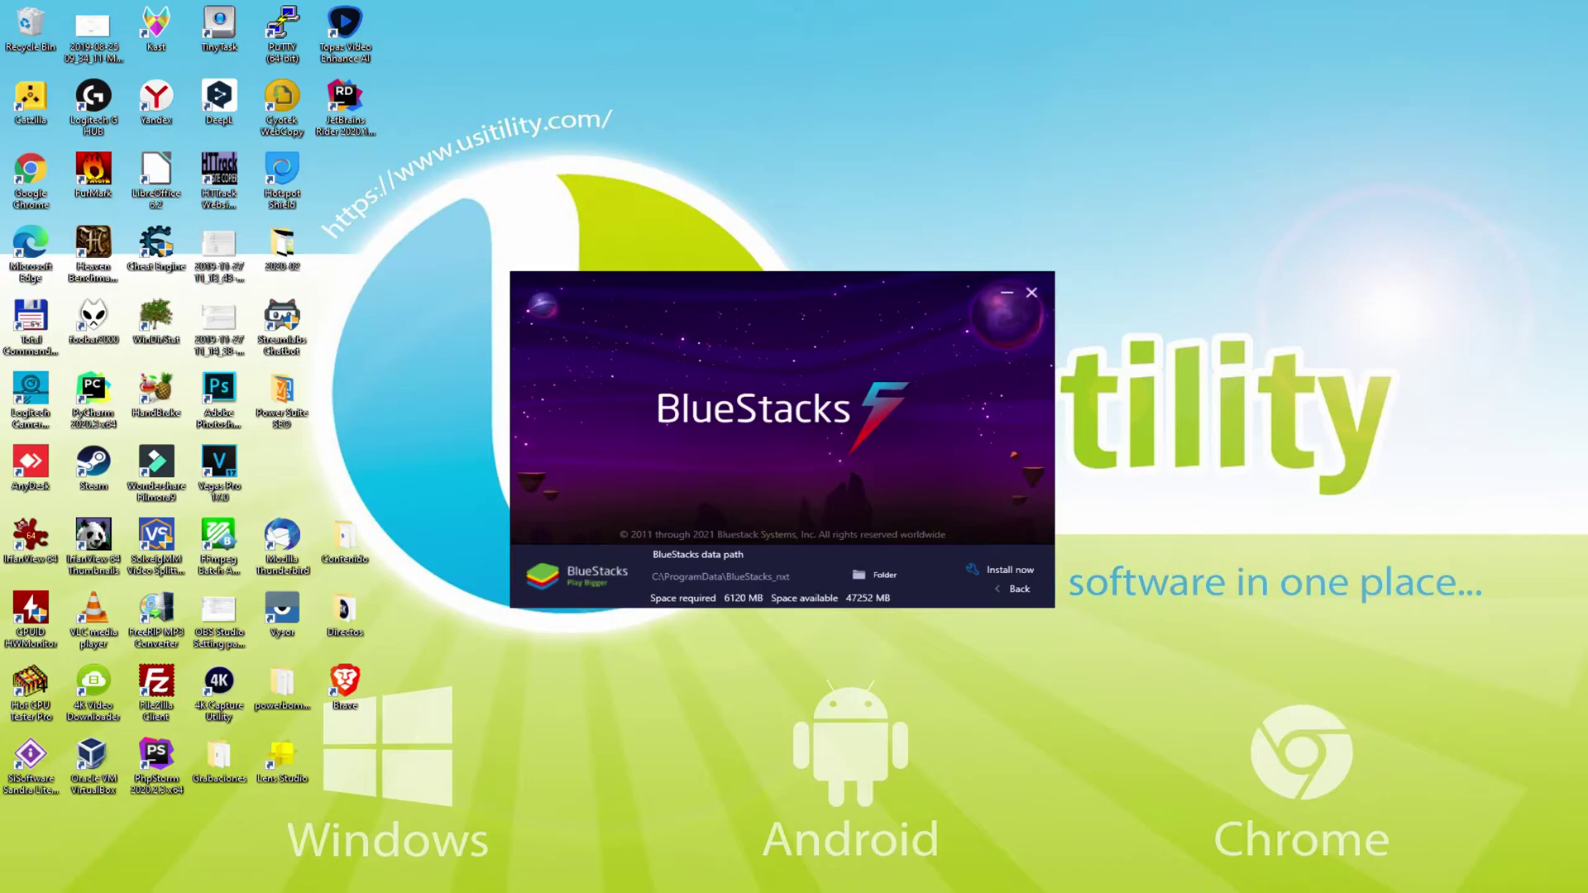
pyautogui.click(1012, 588)
pyautogui.click(782, 578)
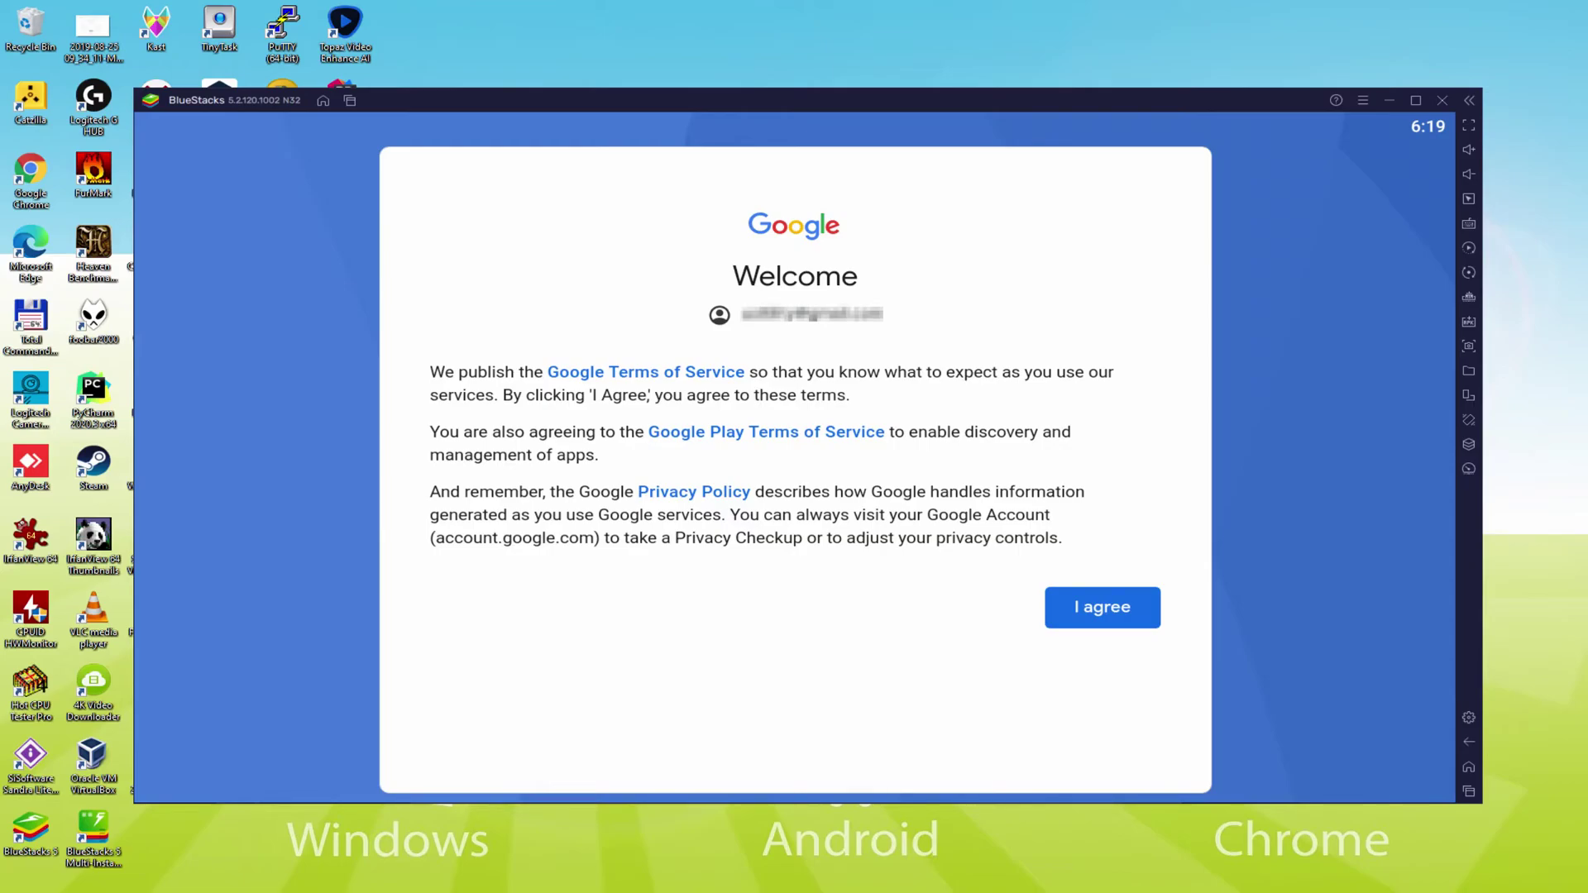
# Step: Agree to Google's terms, turn off Google Drive backup, and accept the Google services settings
pyautogui.click(1103, 611)
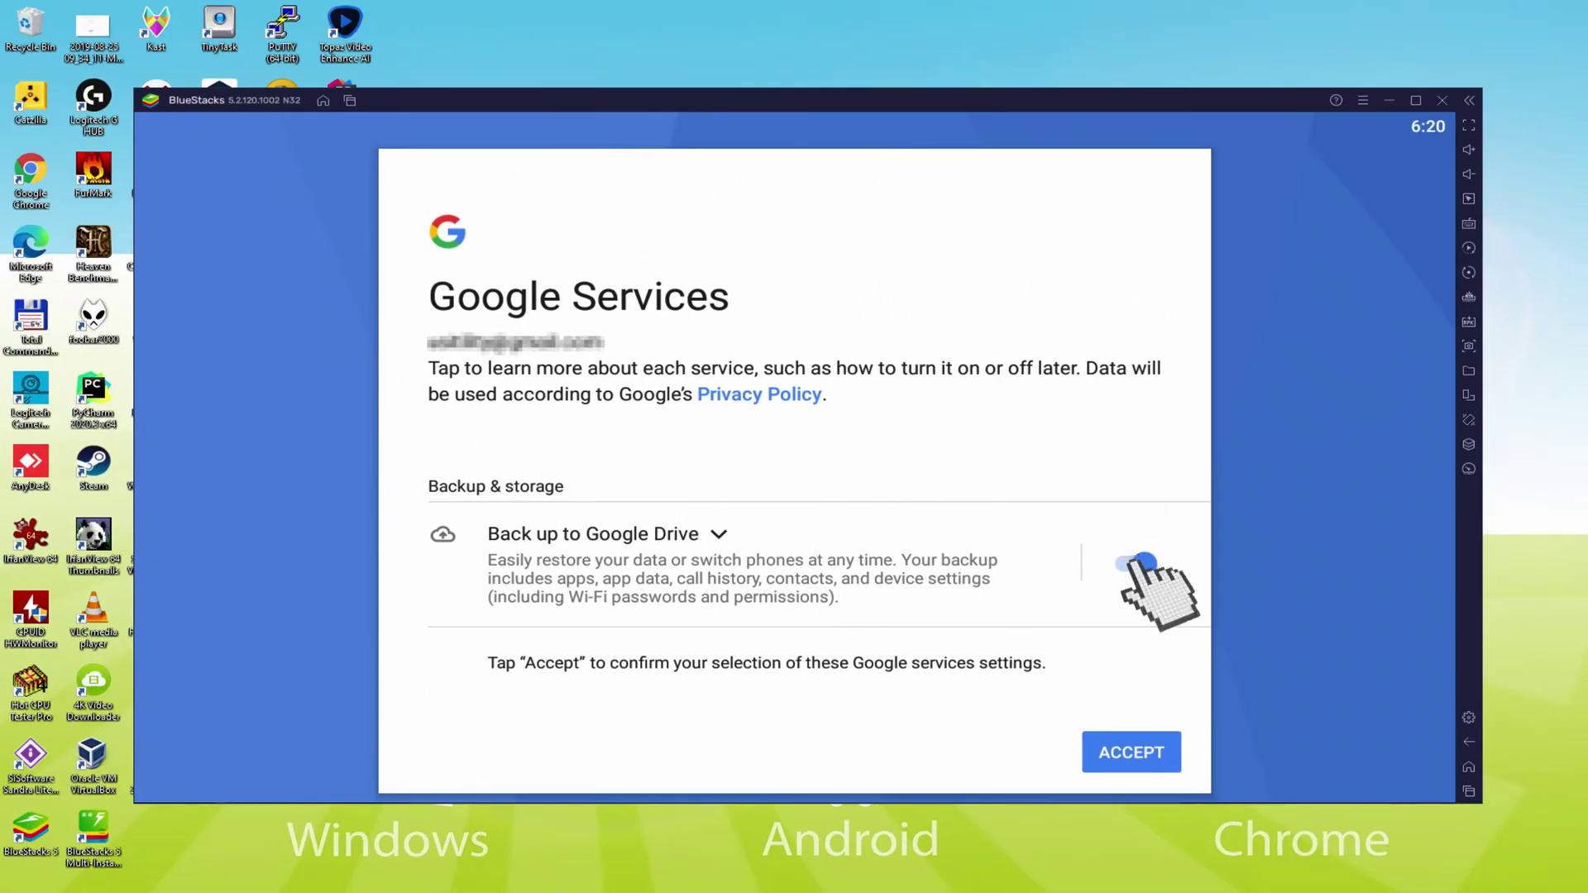
pyautogui.click(1132, 564)
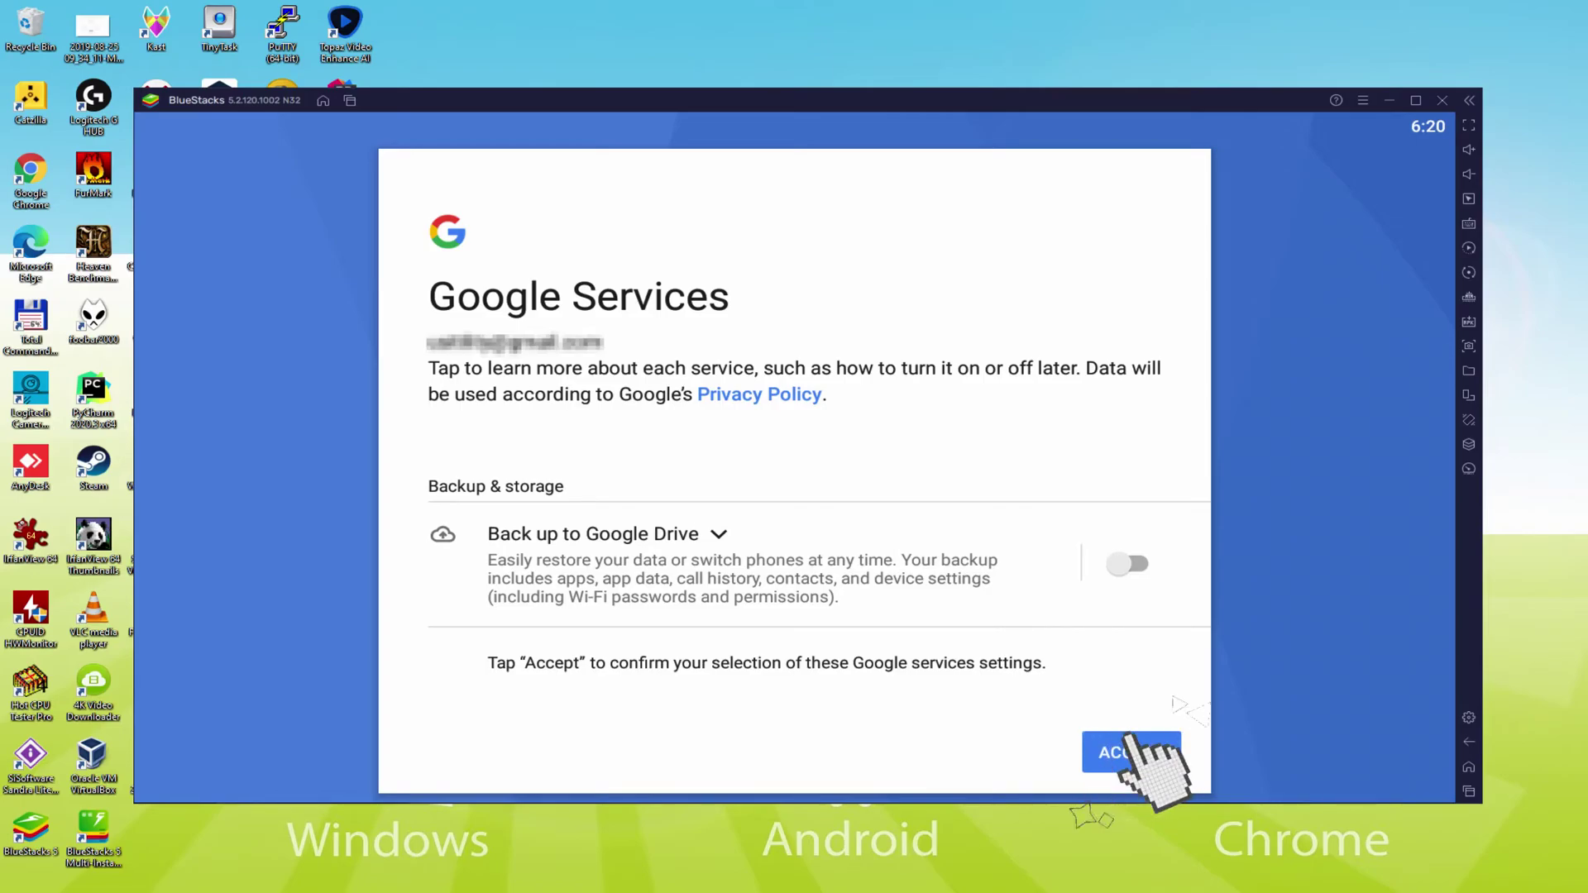
pyautogui.click(1129, 753)
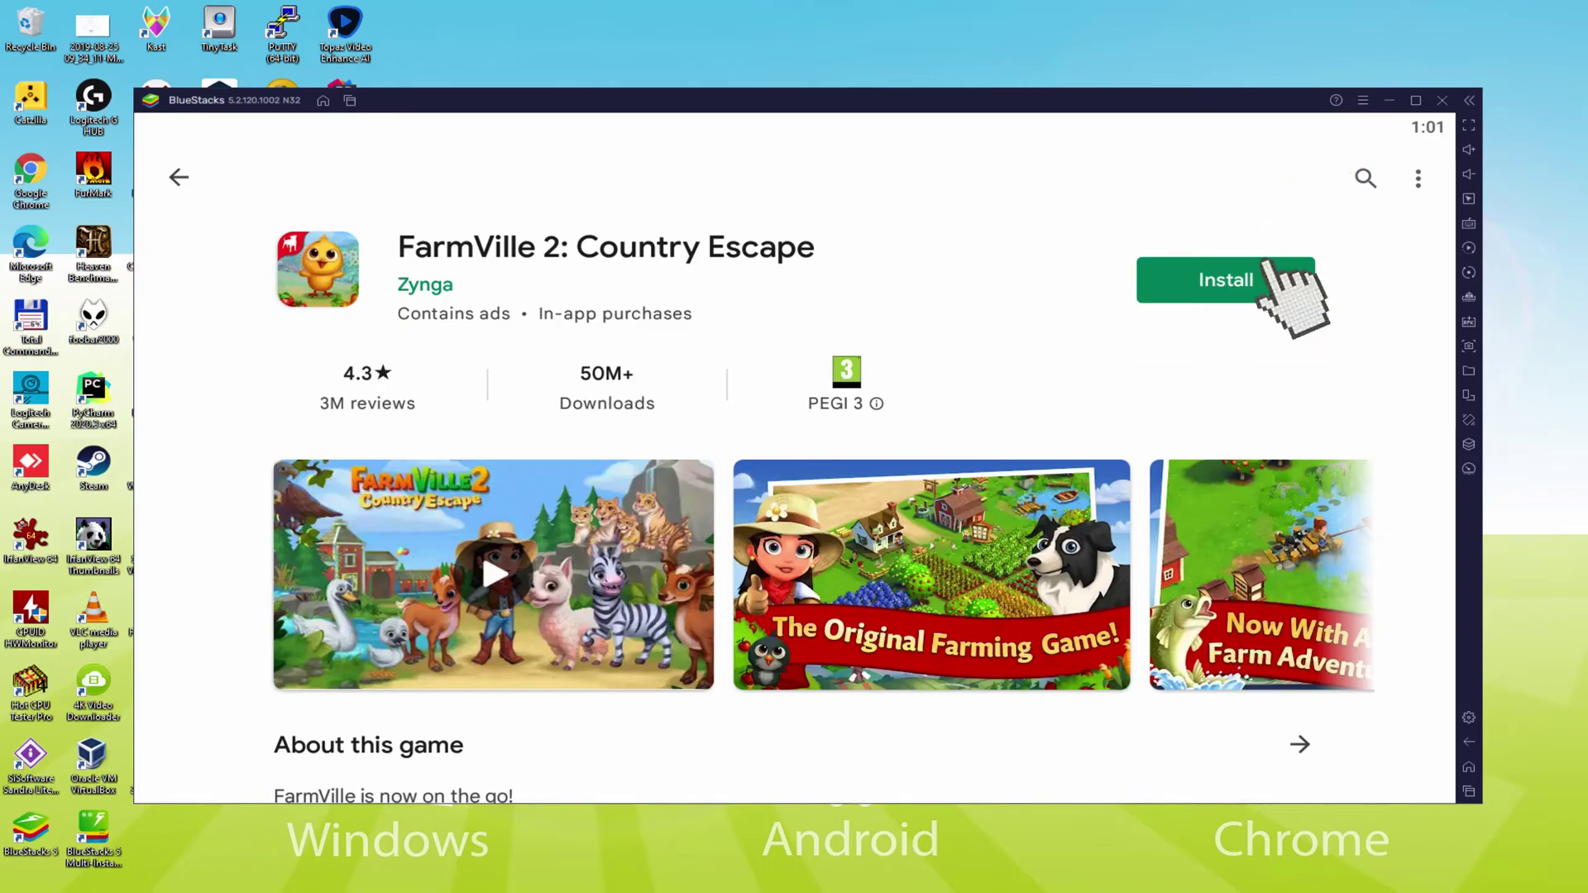
# Step: Install FarmVille 2: Country Escape from its Google Play page
pyautogui.click(1247, 280)
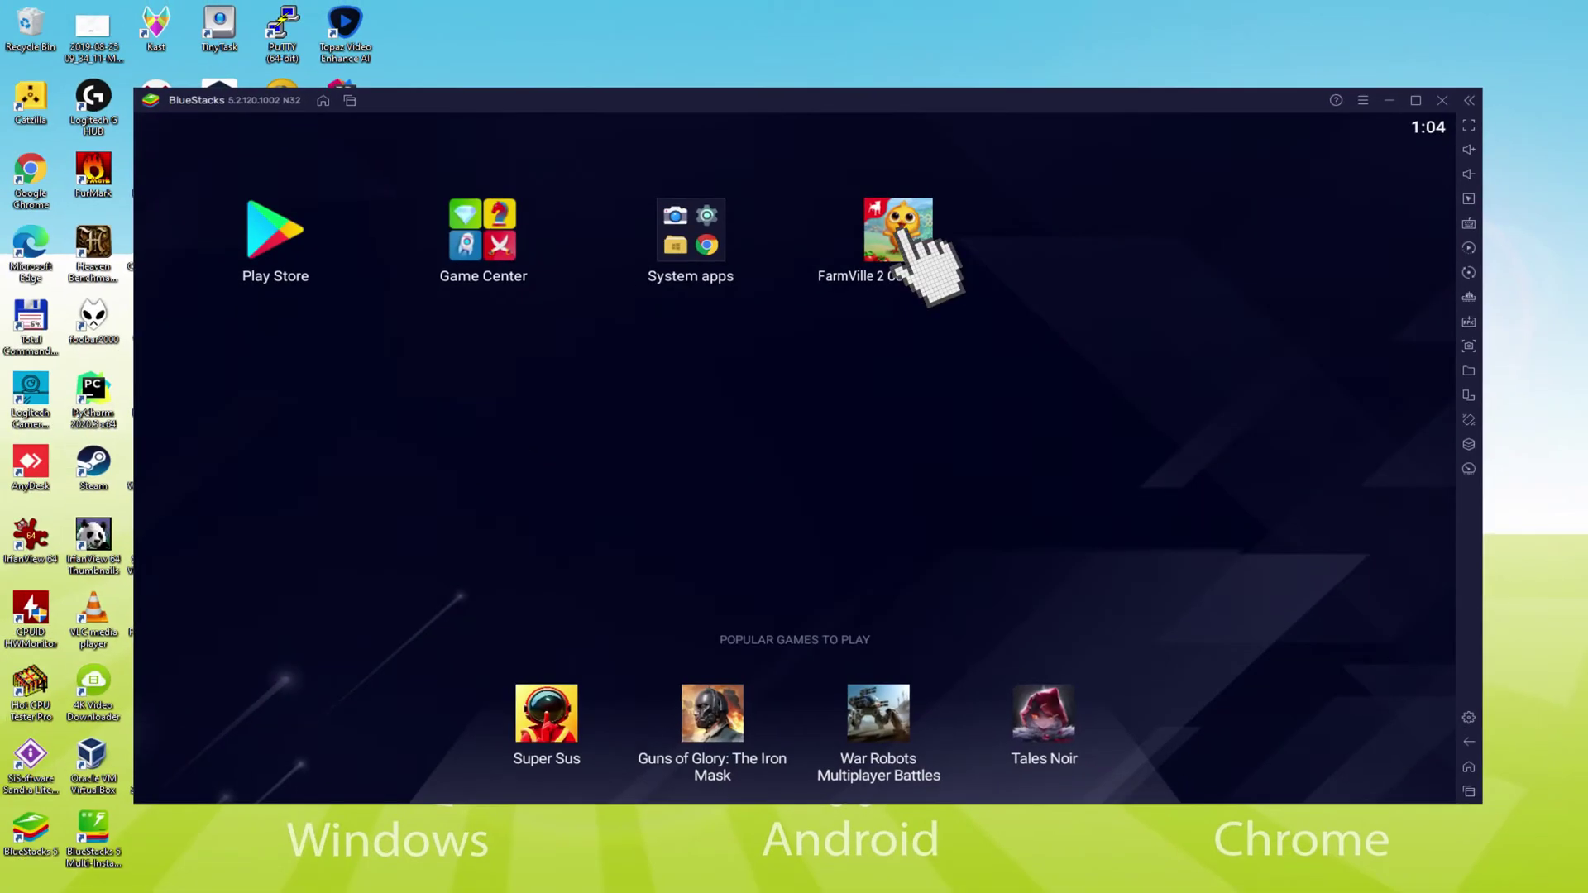
# Step: Launch FarmVille 2, open the Hope Chest, and continue the tutorial to water the wheat
pyautogui.click(914, 236)
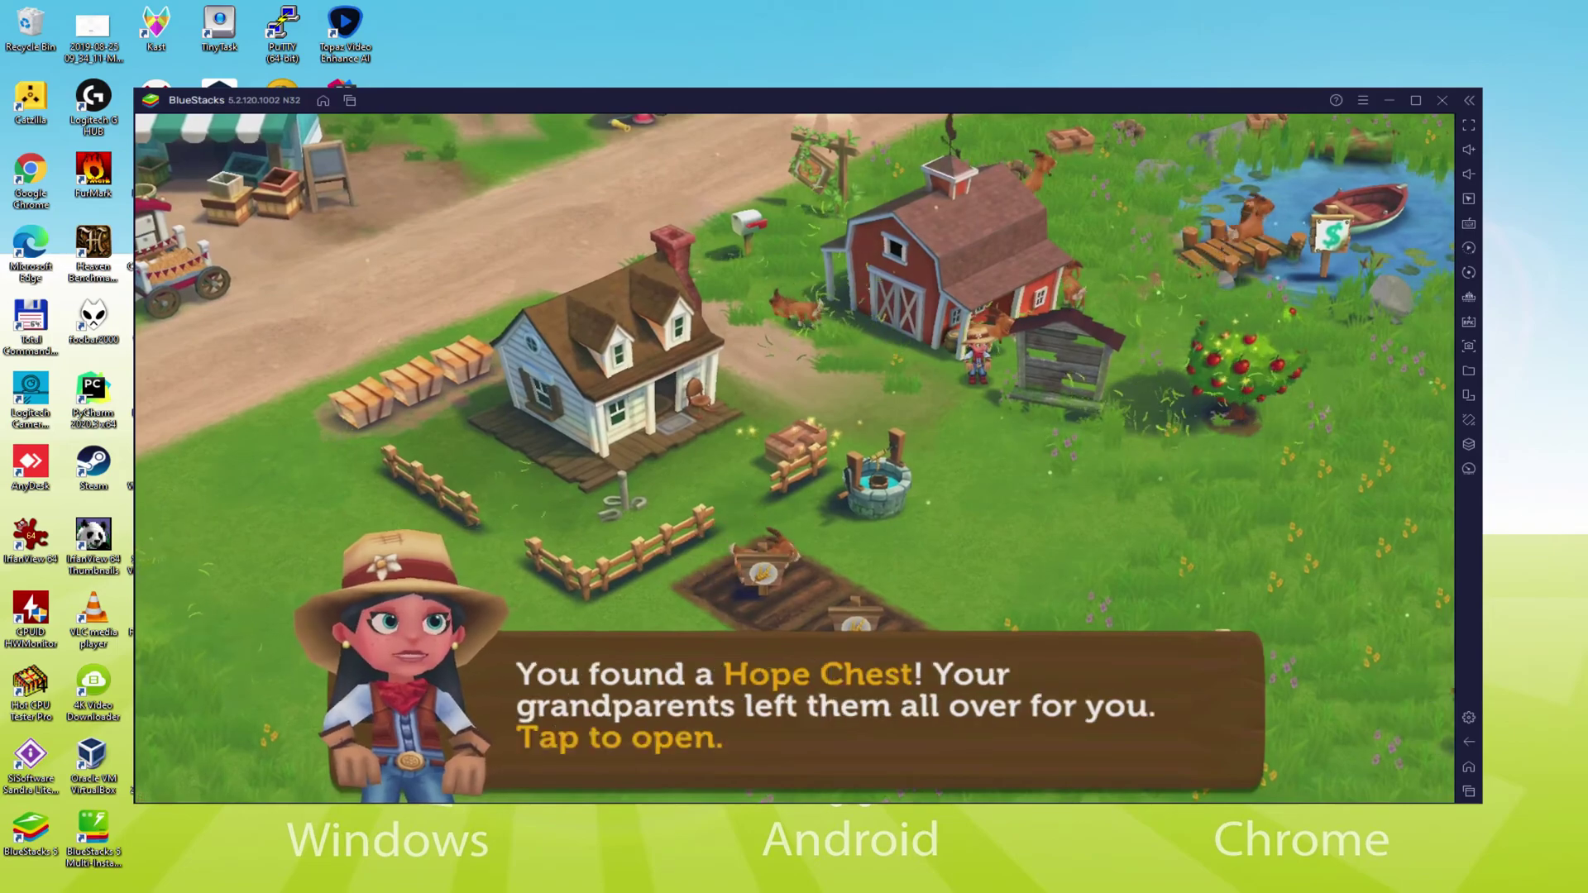
pyautogui.click(790, 450)
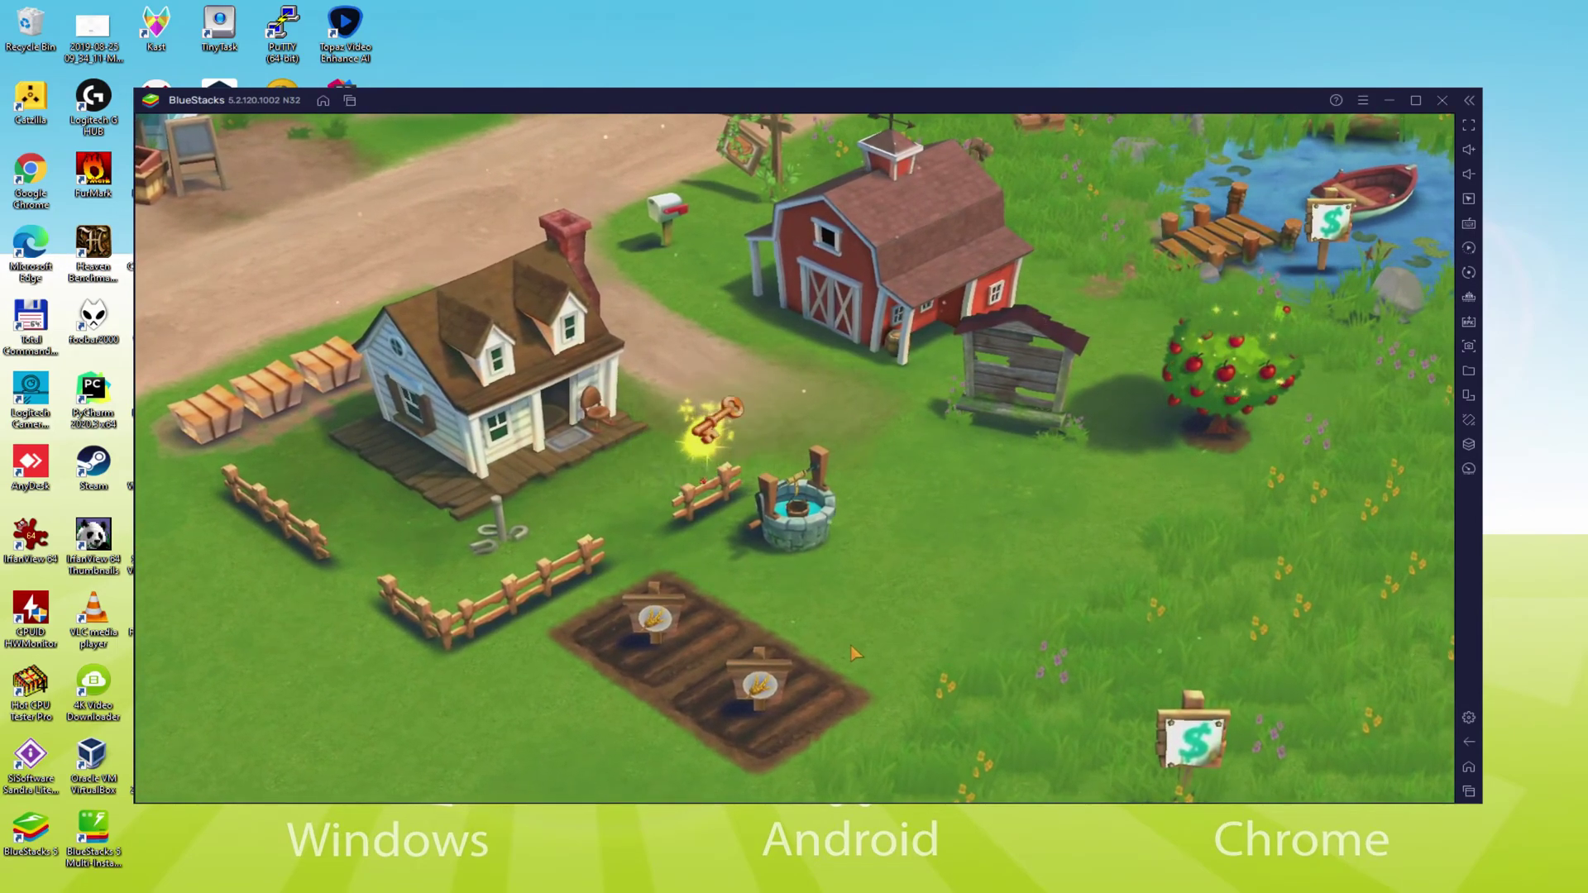
pyautogui.click(807, 553)
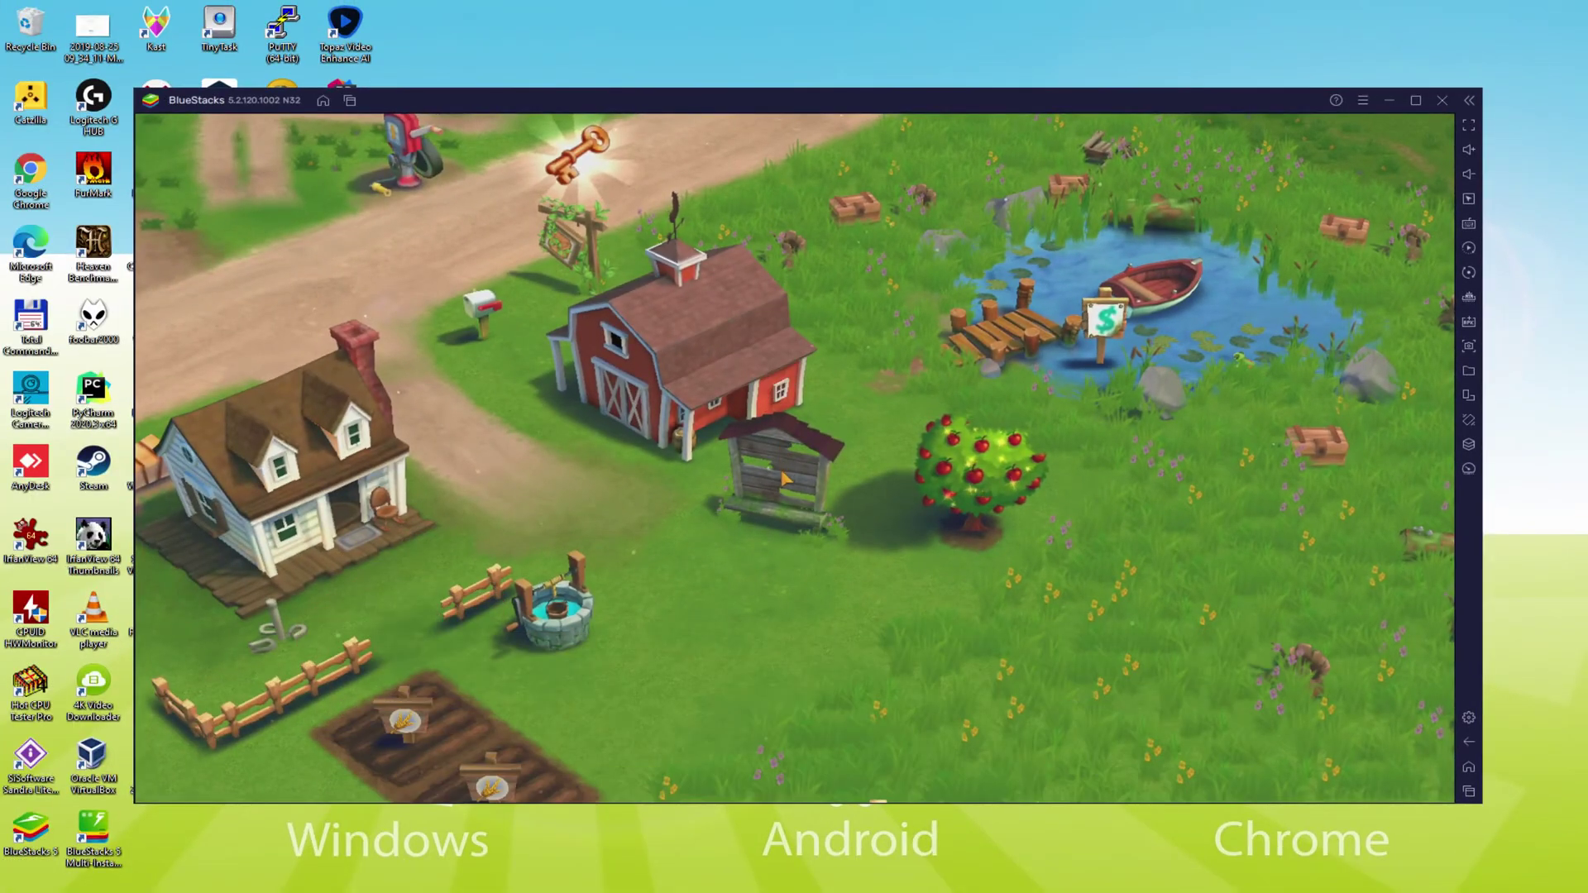
# Step: Sell the wheat order from the Farm Orders board for coins
pyautogui.click(782, 478)
pyautogui.click(845, 344)
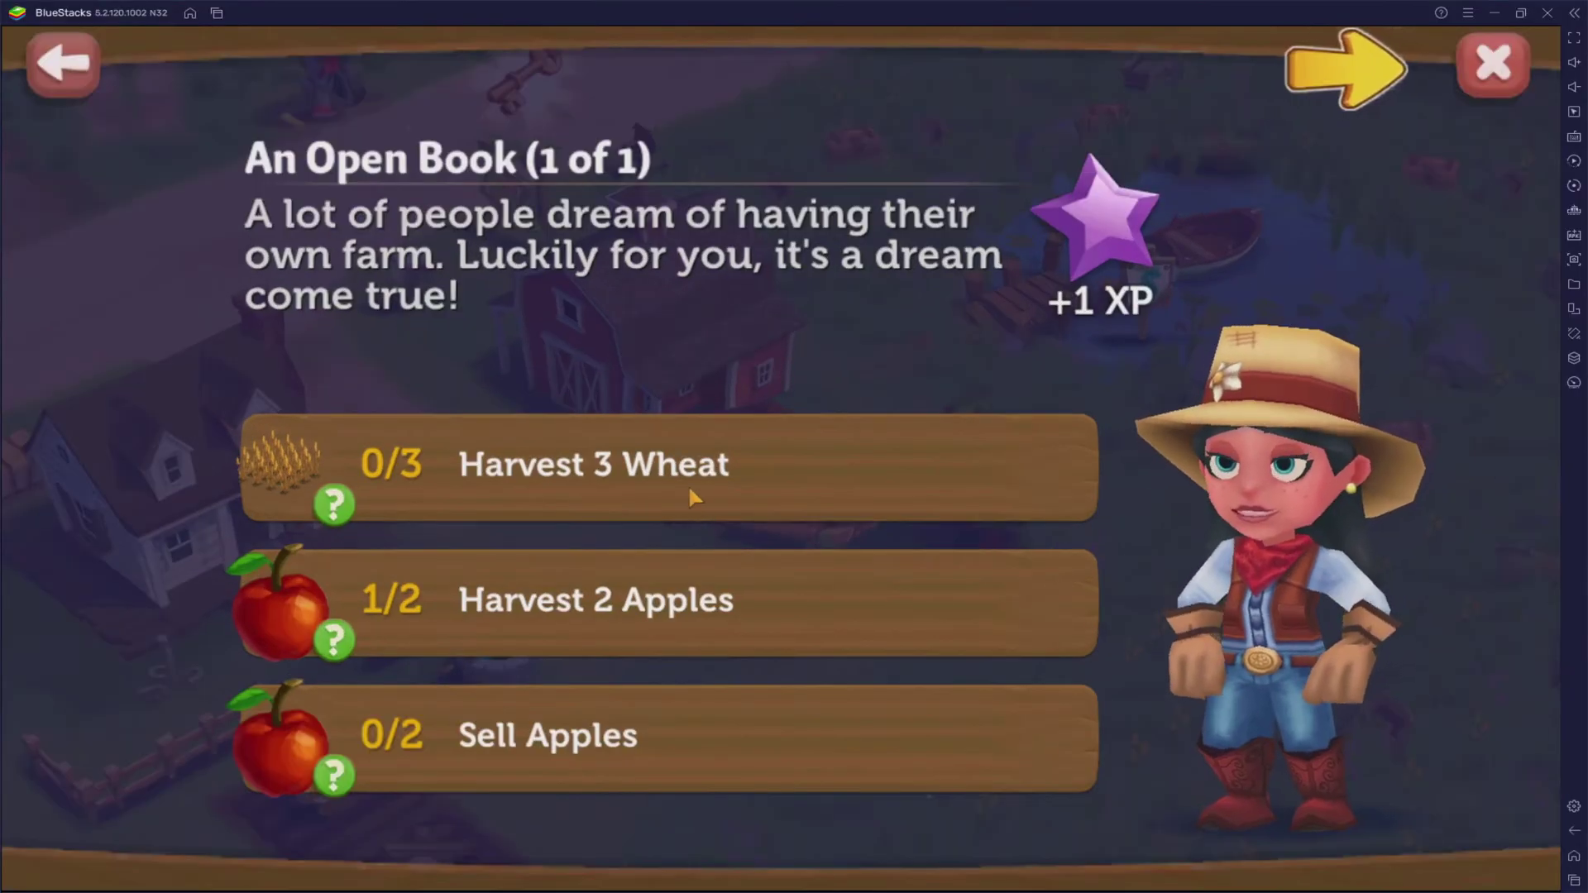
# Step: Dismiss the Quest Book intro with Let's Go, water the wheat field, and harvest the apples
pyautogui.click(689, 483)
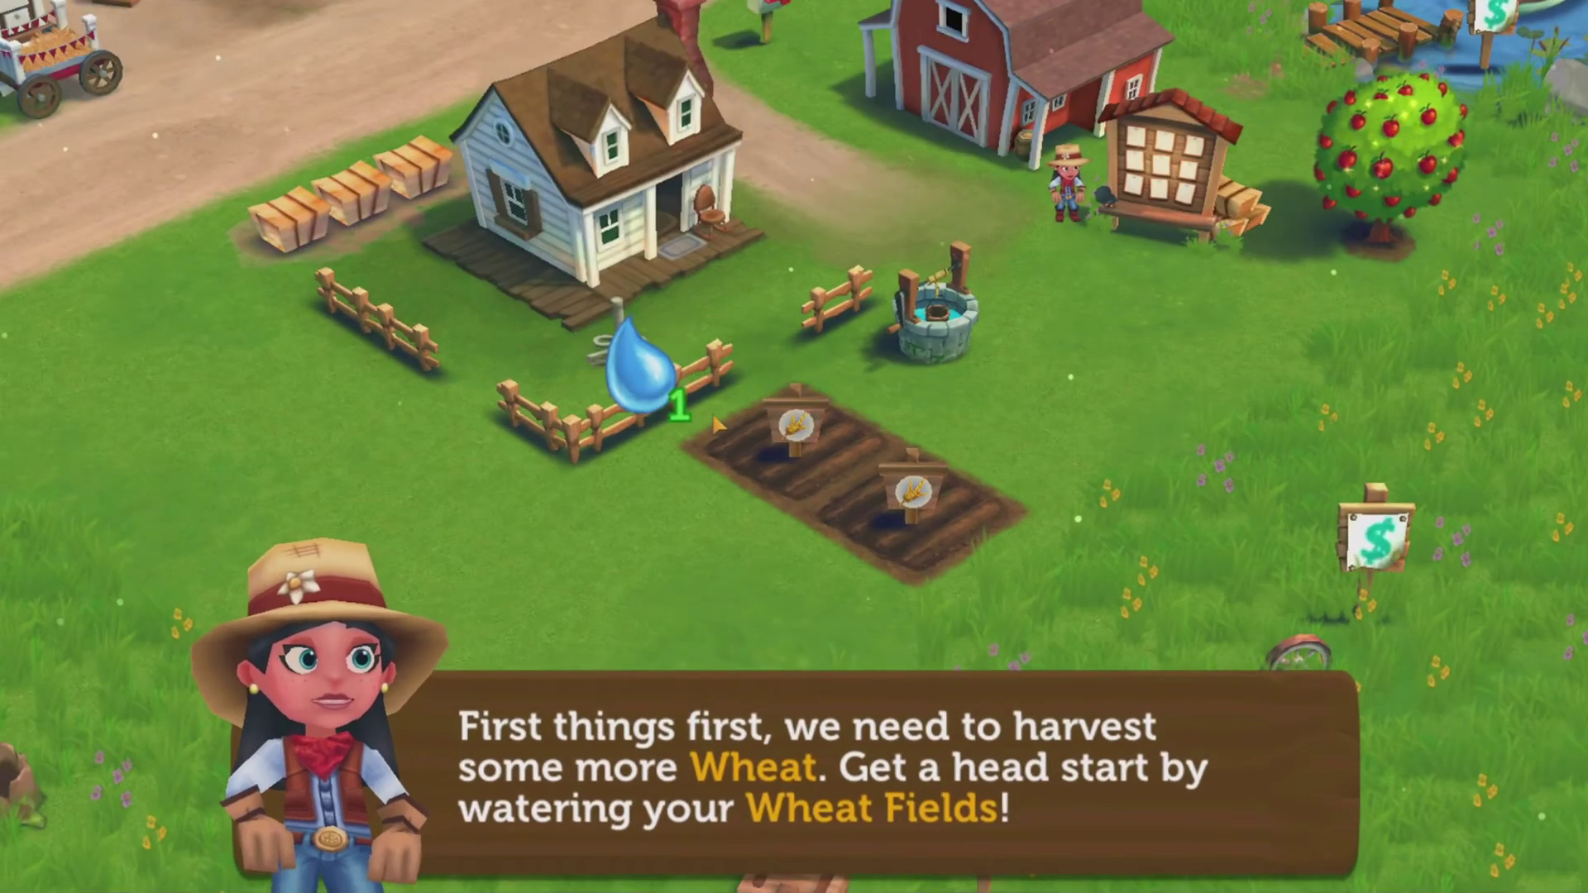
pyautogui.click(847, 485)
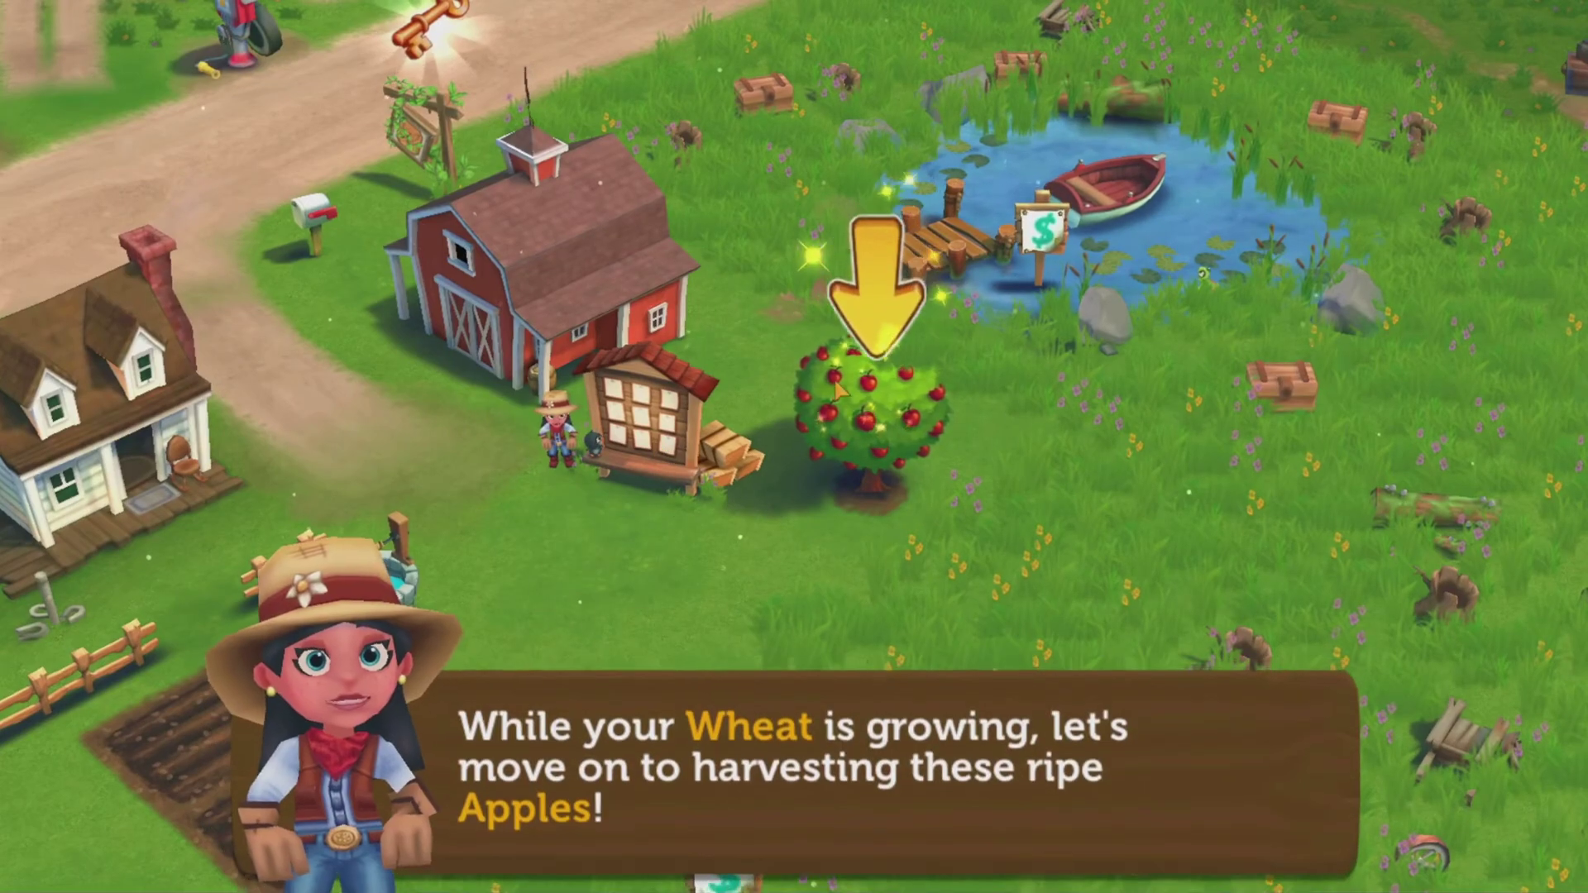
pyautogui.click(883, 428)
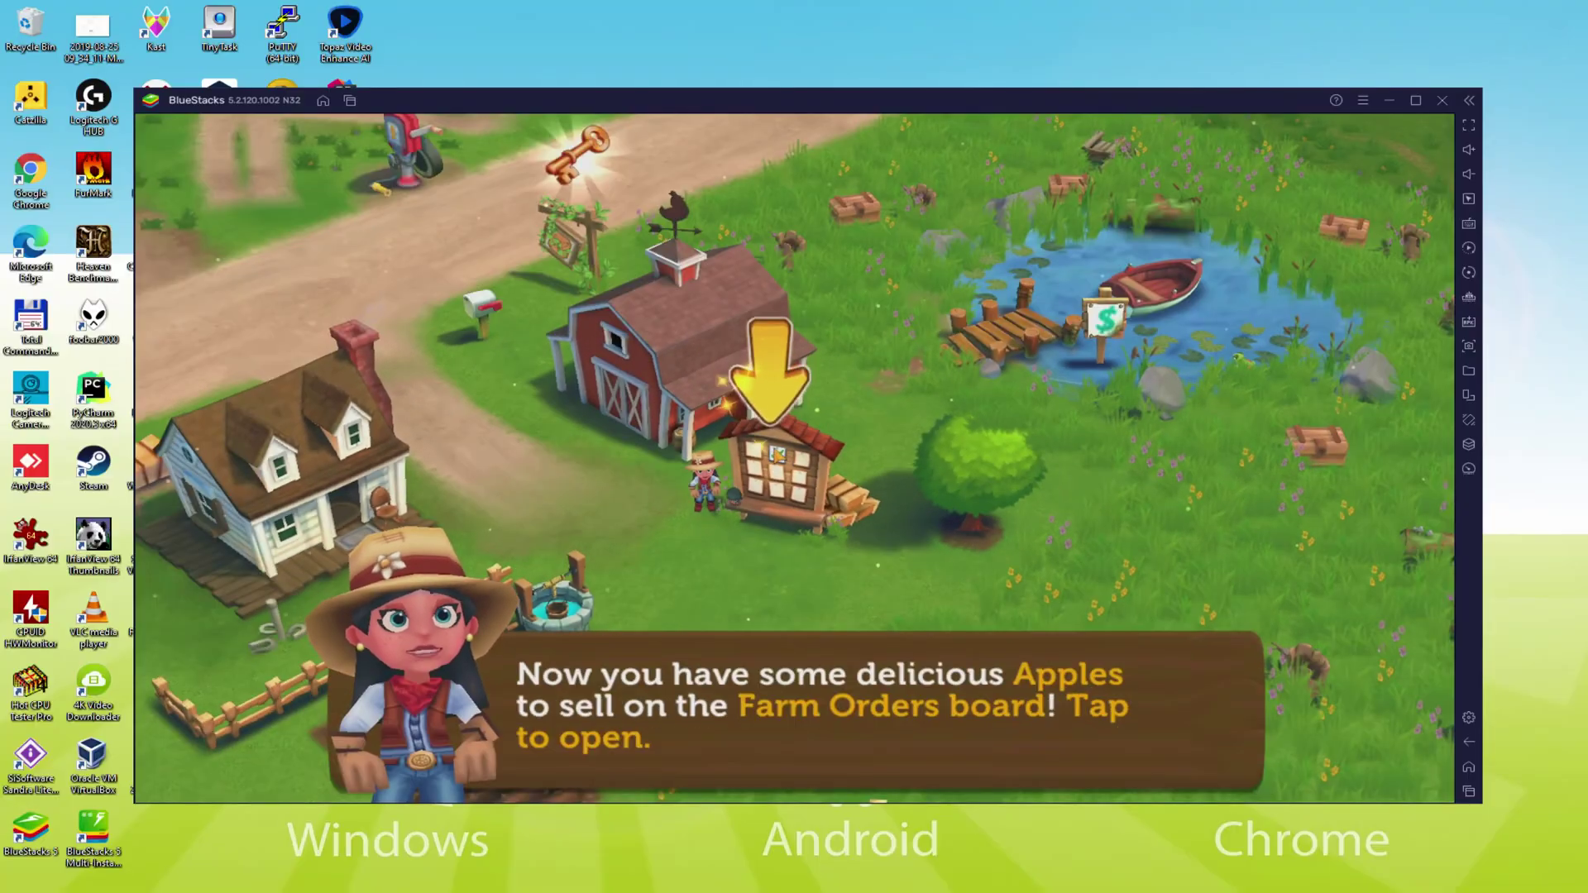
# Step: Sell the apple order, dismiss the level-3 Windmill unlock, and bring up the BlueStacks controls editor
pyautogui.click(774, 453)
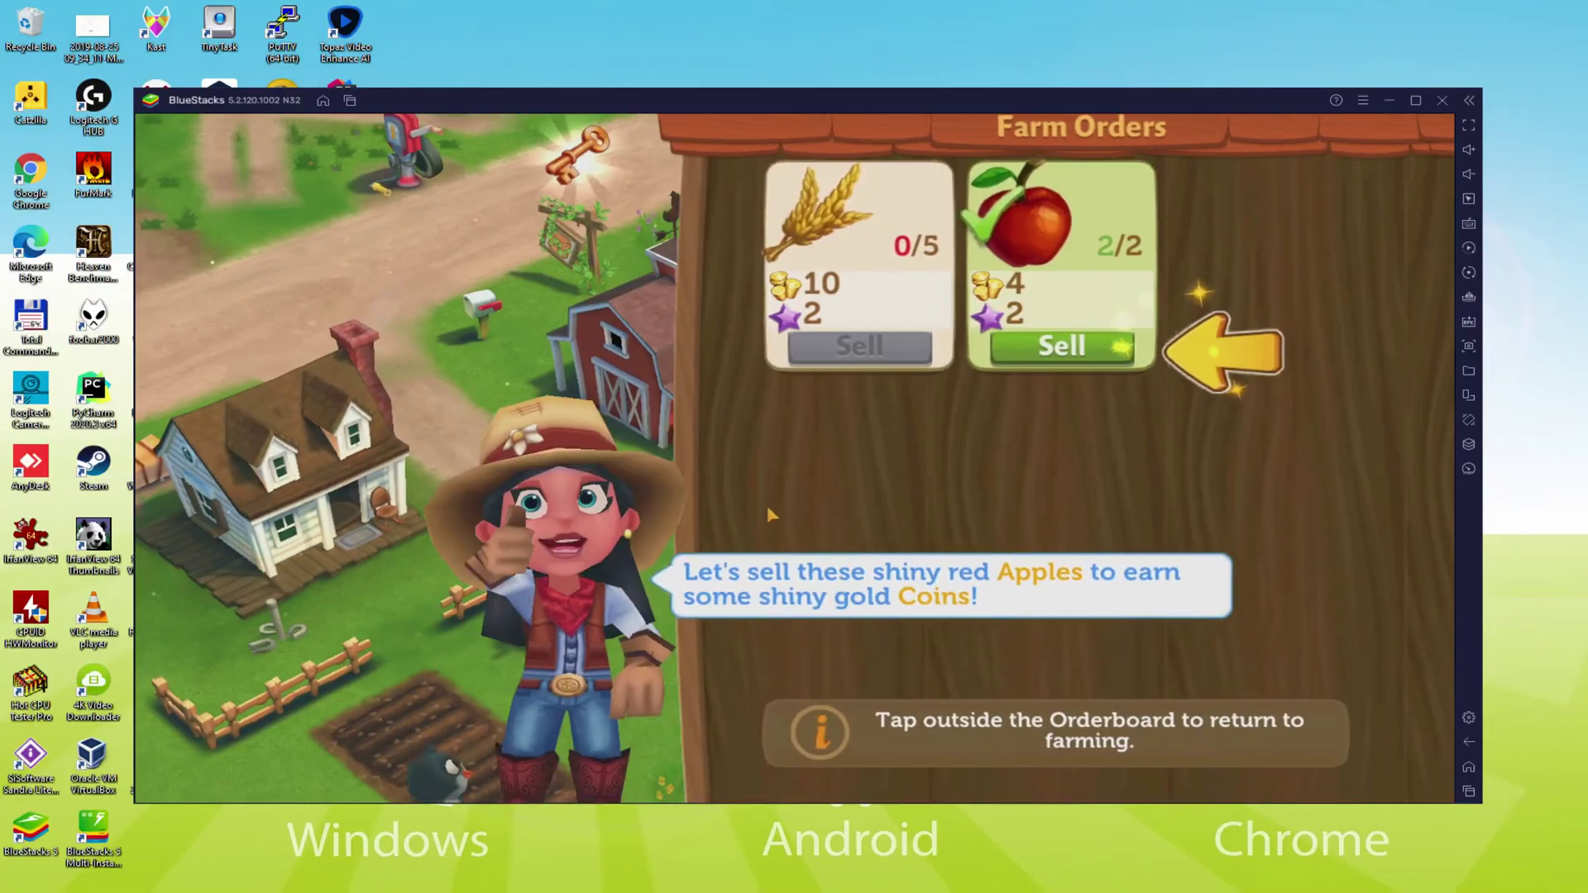
pyautogui.click(1031, 359)
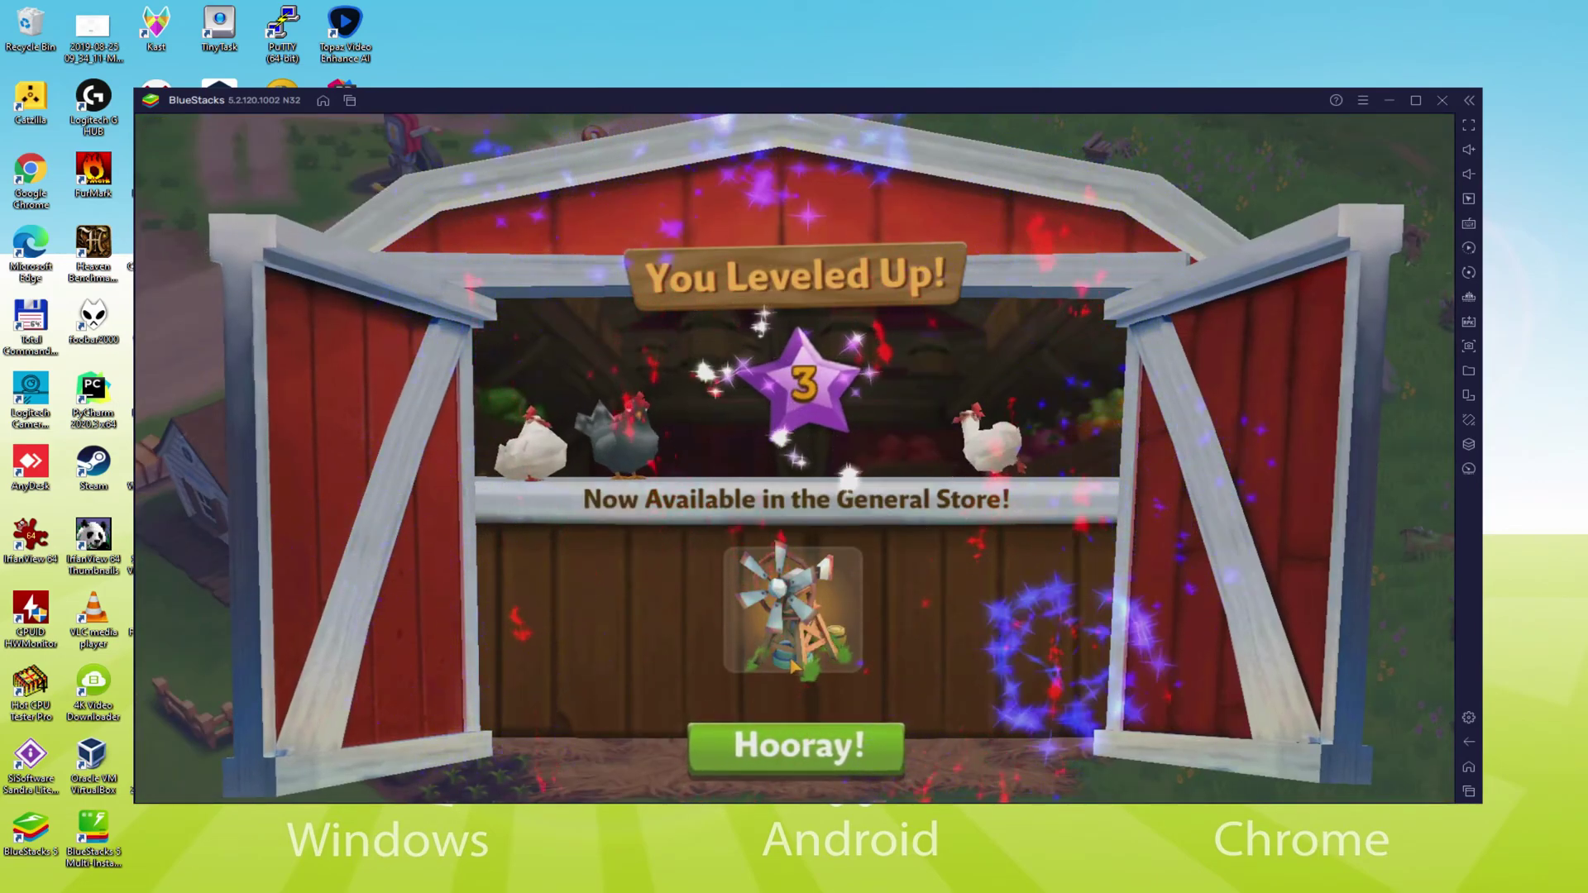
pyautogui.click(795, 667)
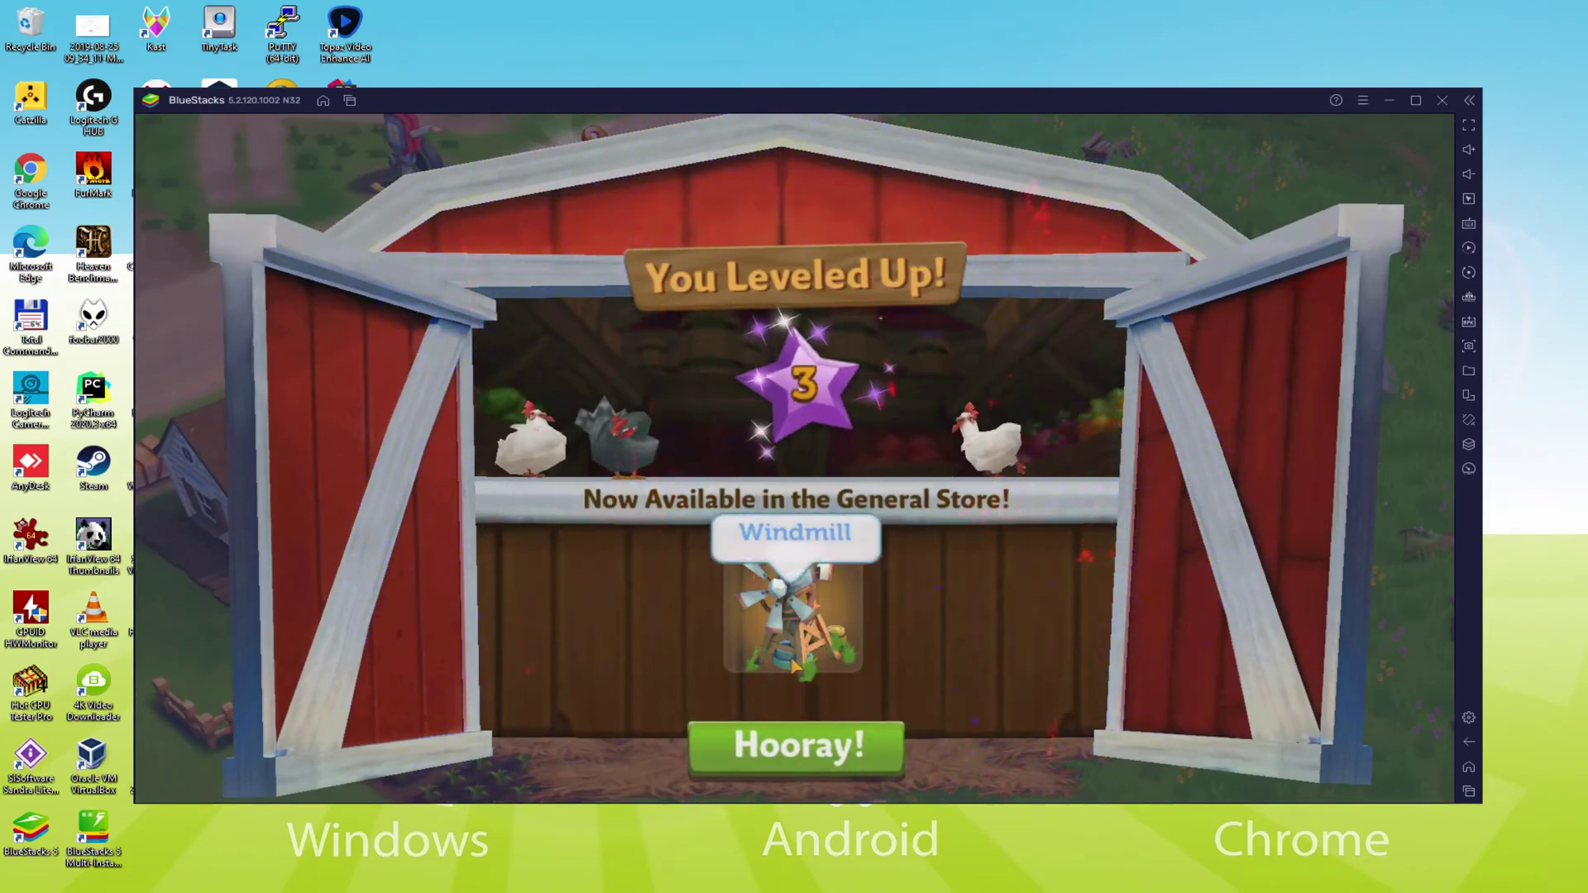
pyautogui.click(817, 760)
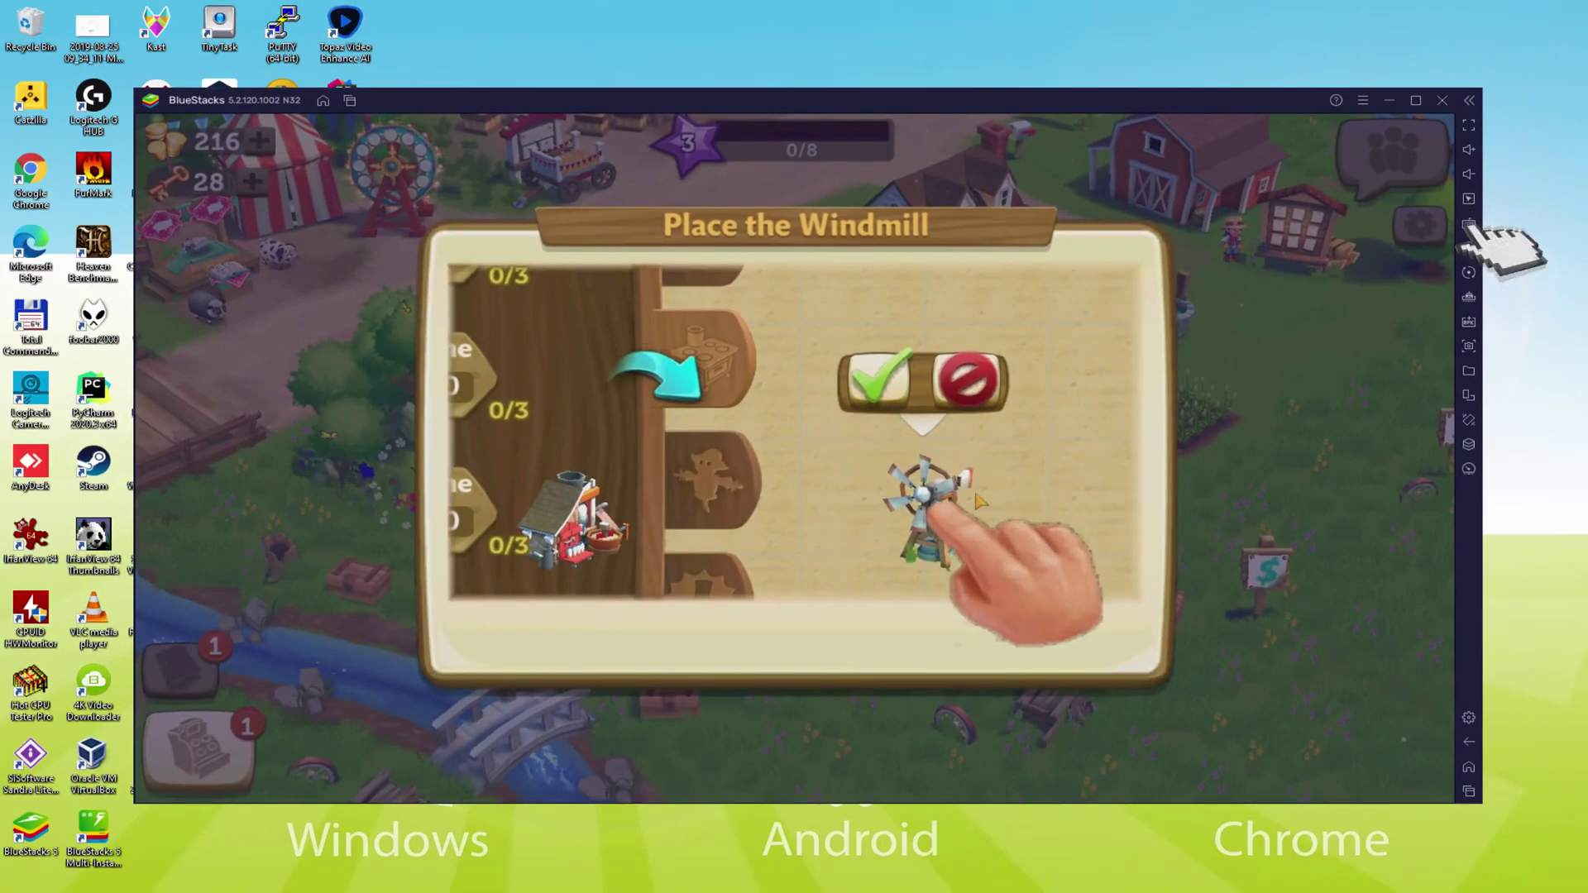
pyautogui.click(1469, 224)
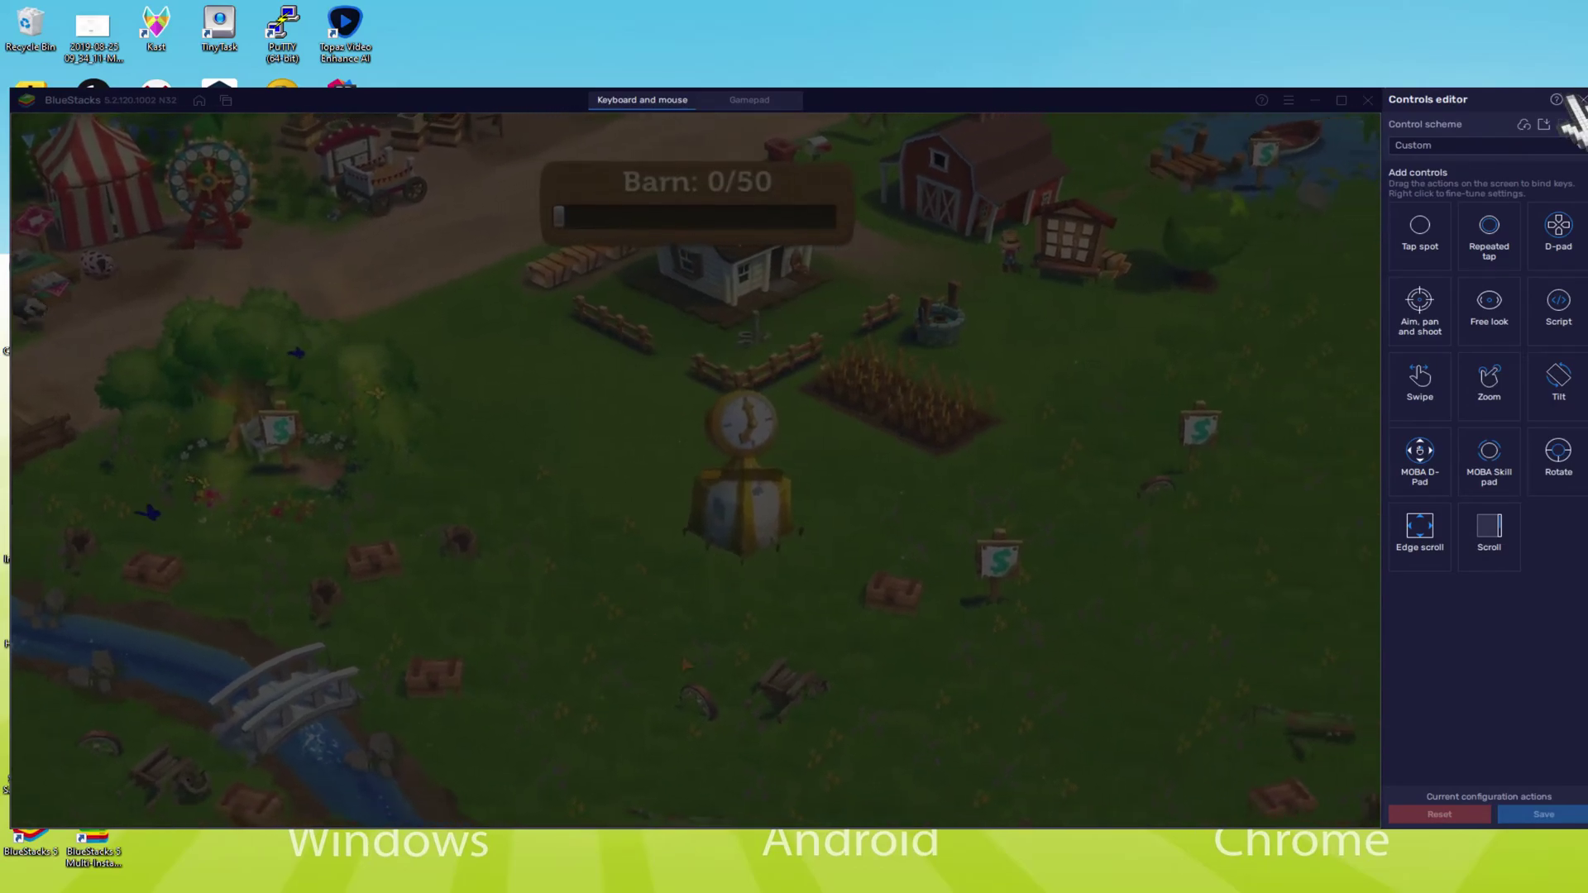
# Step: Close the controls editor, build the windmill from the construction tent, and view its production
pyautogui.click(1575, 100)
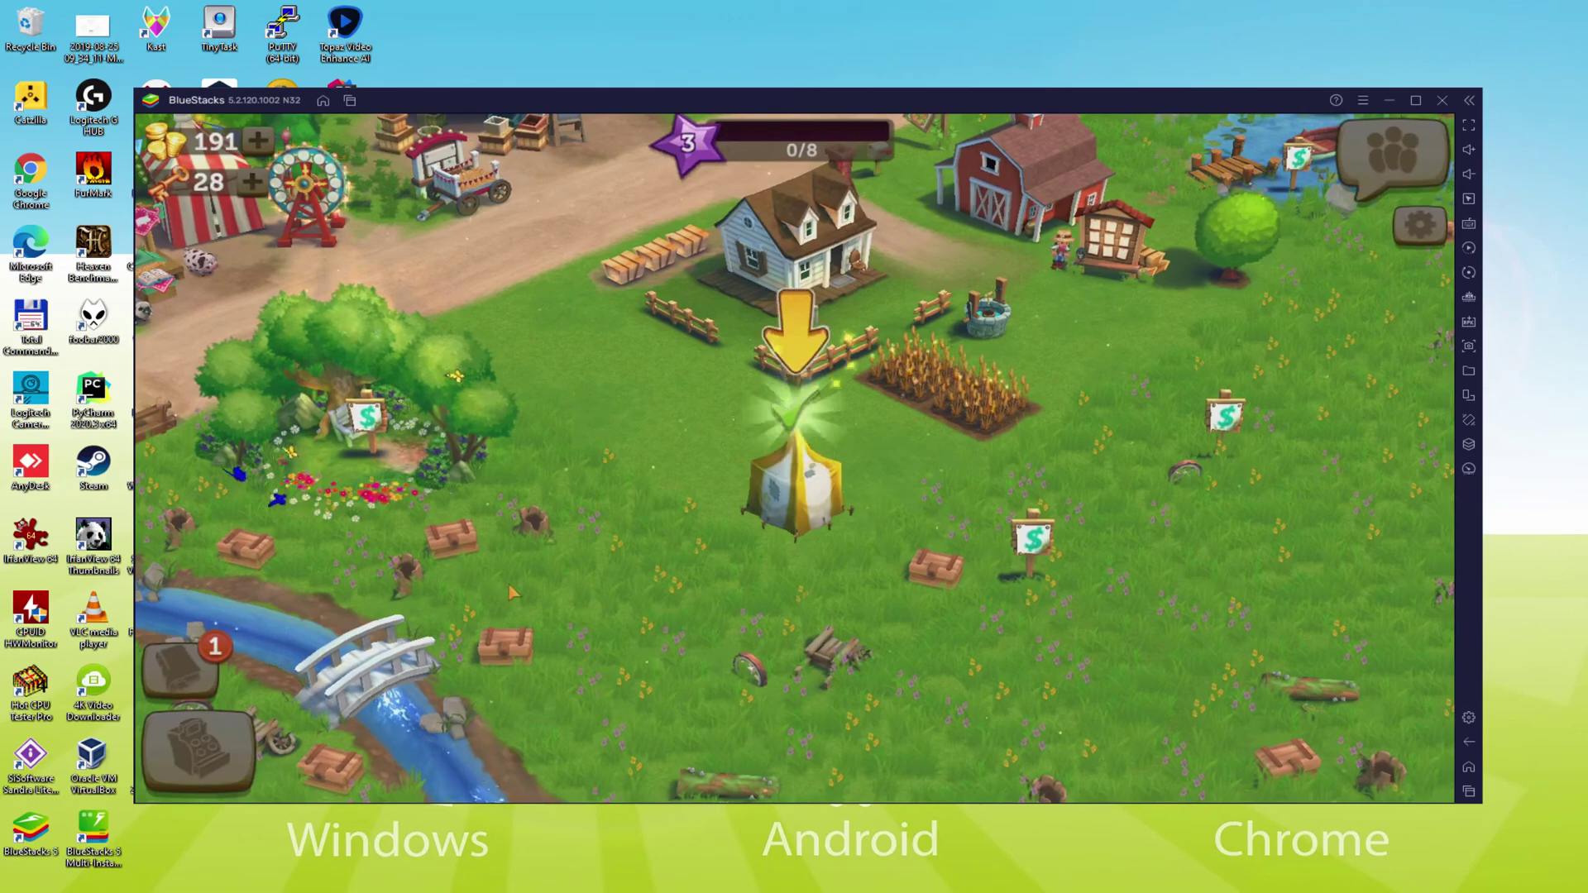
pyautogui.click(820, 498)
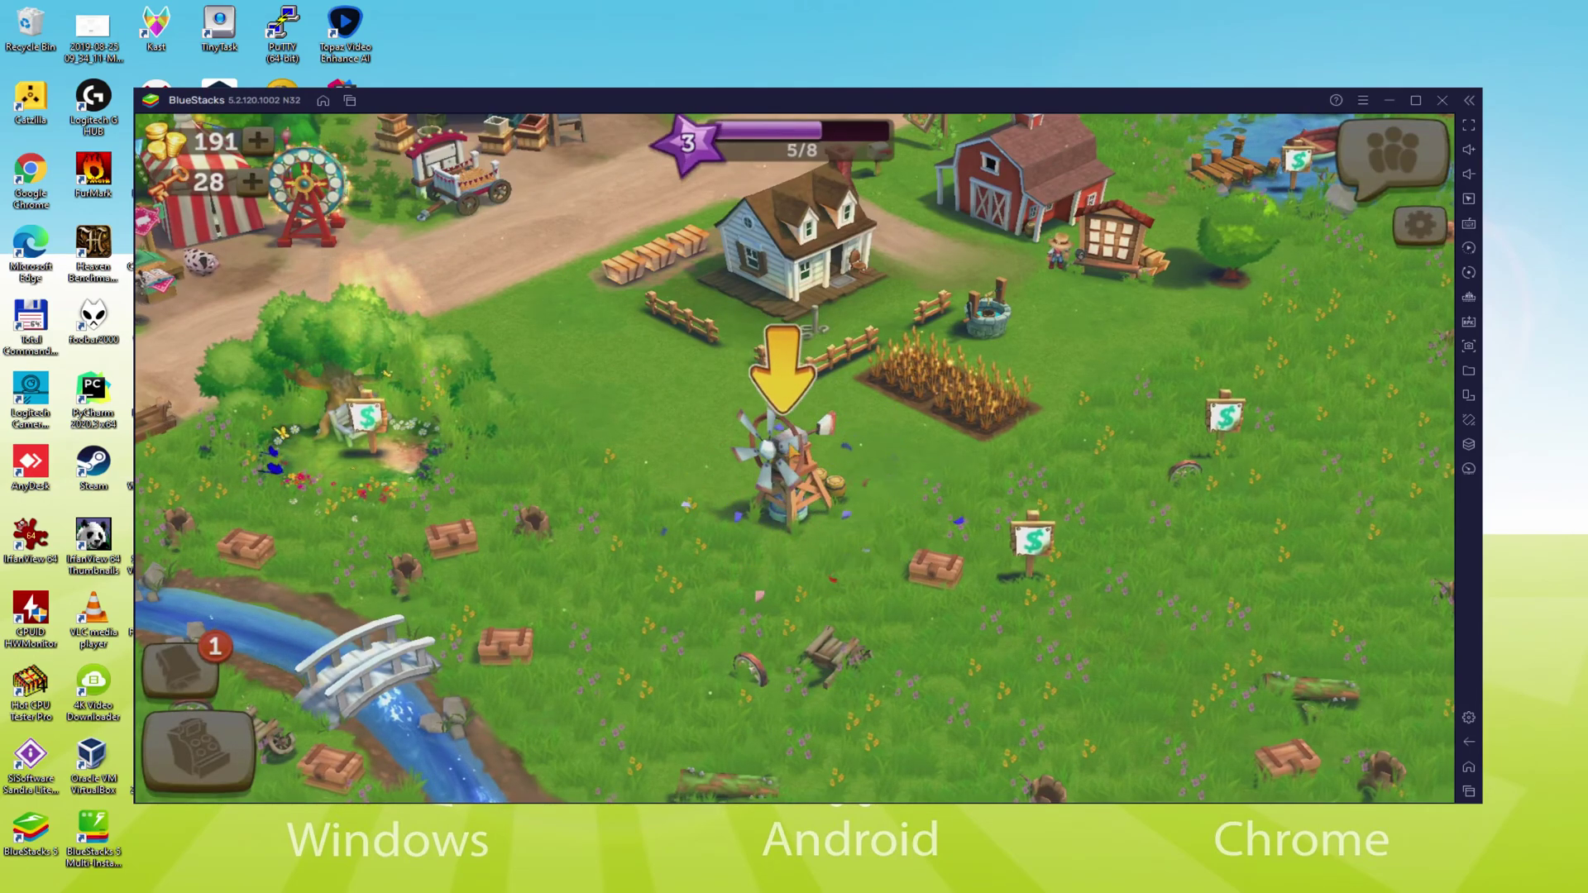
pyautogui.click(792, 453)
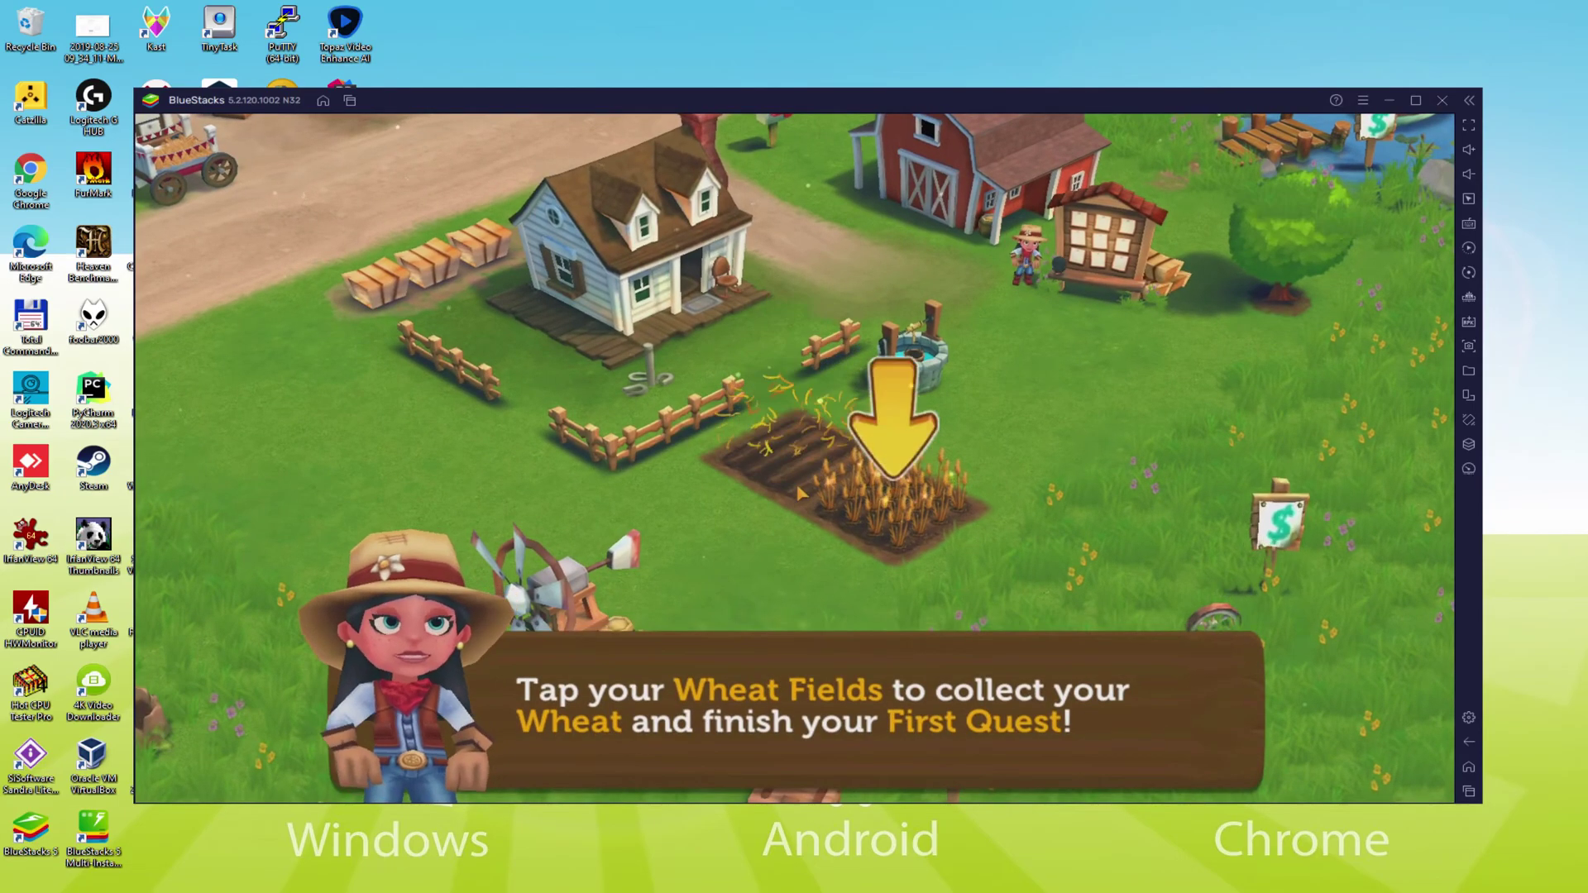
# Step: Harvest the ripe wheat field and collect the quest completion reward
pyautogui.click(803, 492)
pyautogui.click(178, 666)
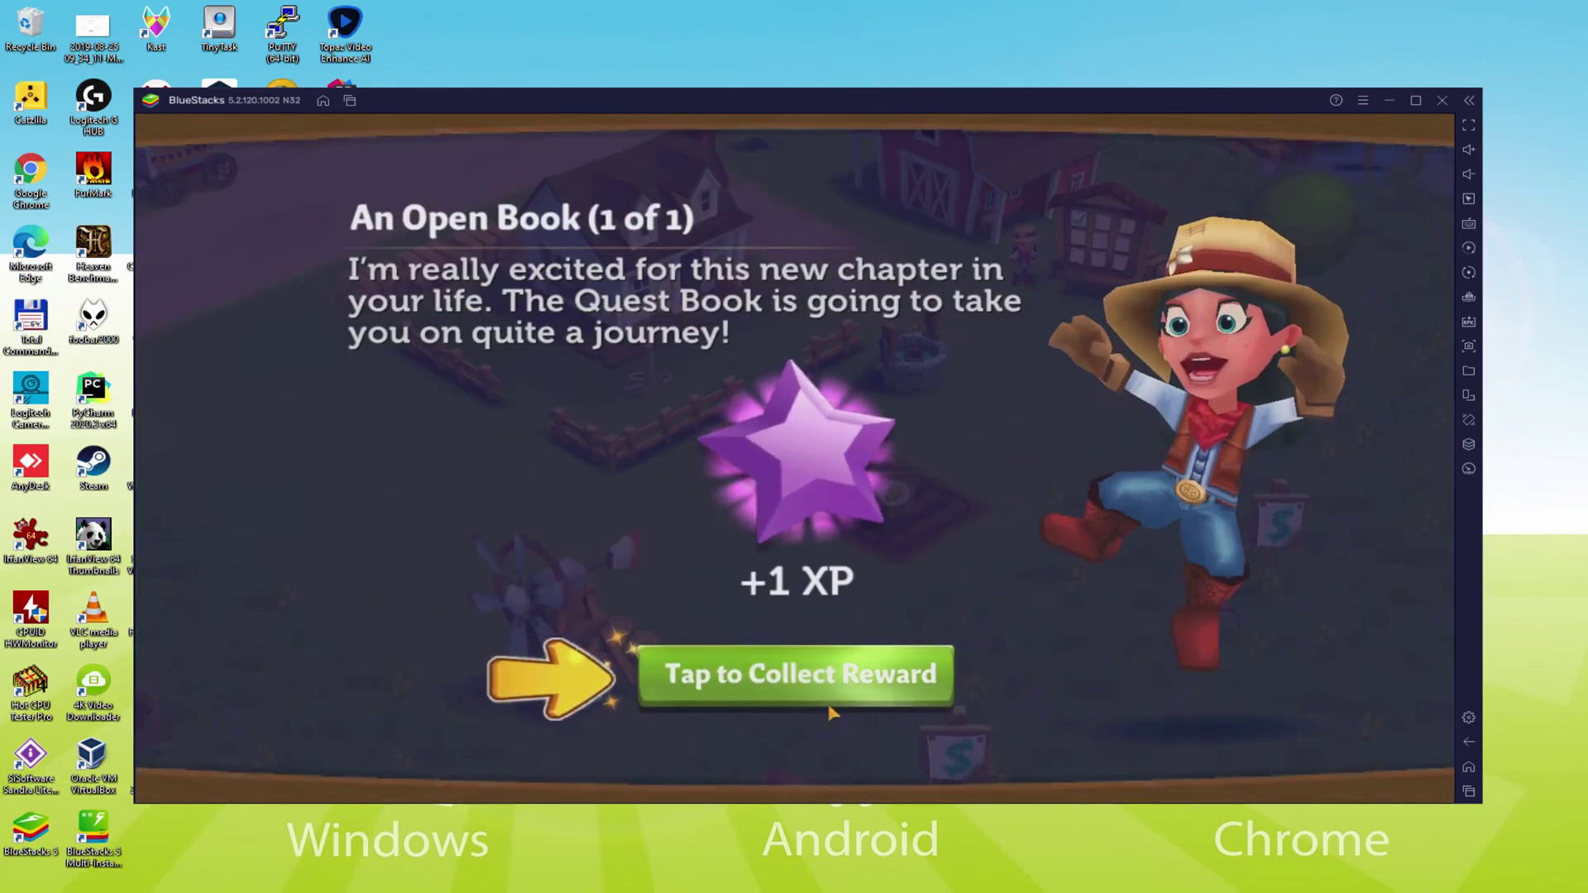
pyautogui.click(819, 686)
pyautogui.click(789, 652)
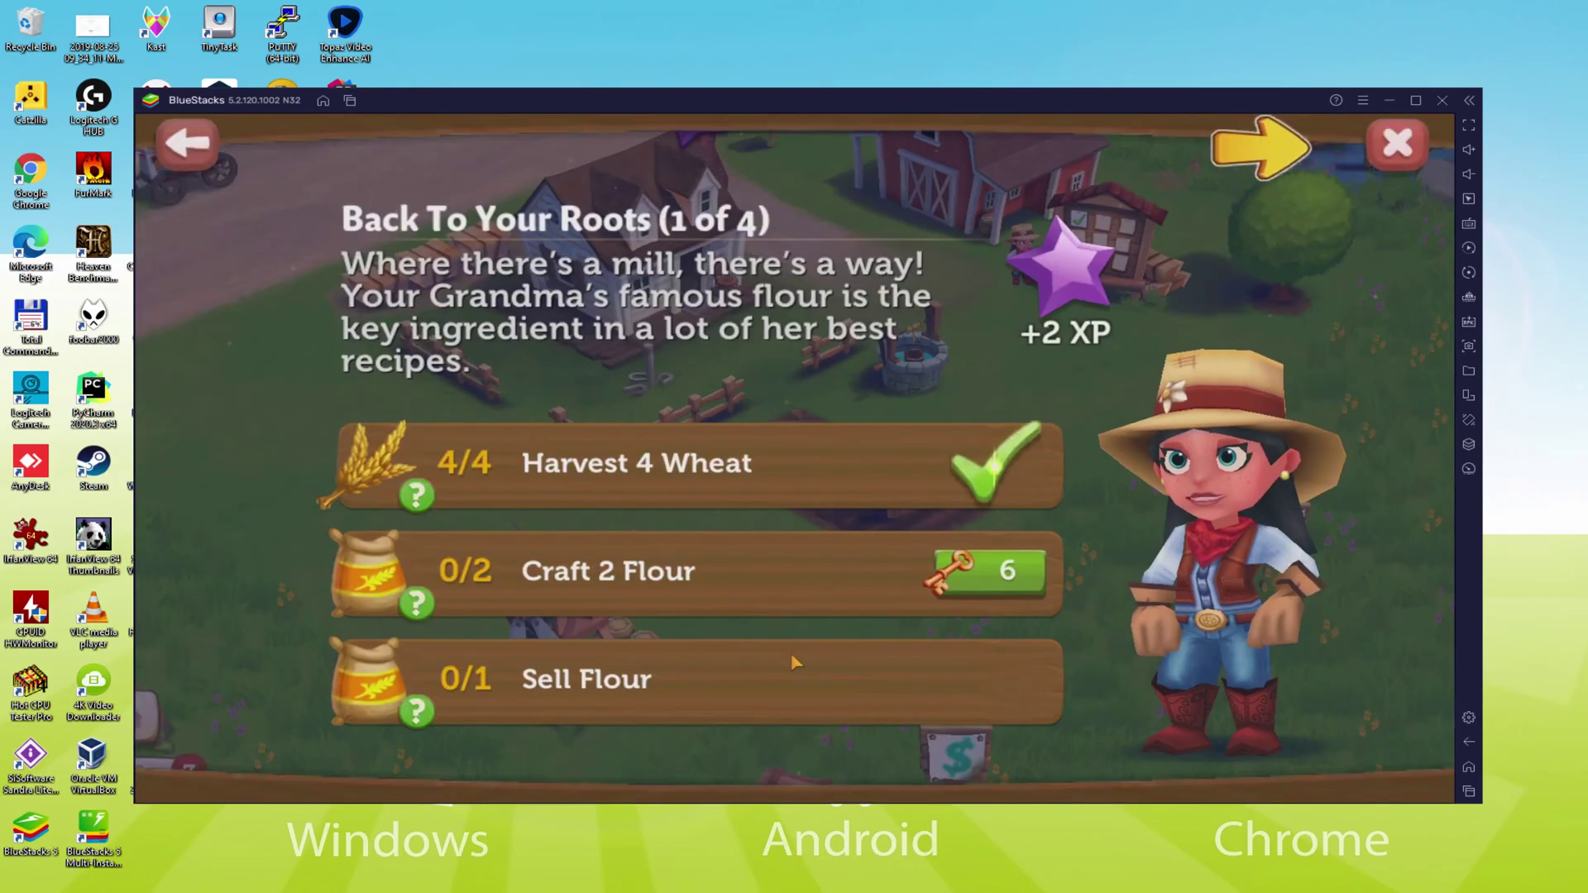
# Step: Finish the Craft 2 Flour task with keys and pan the farm to the windmill
pyautogui.click(986, 570)
pyautogui.click(873, 689)
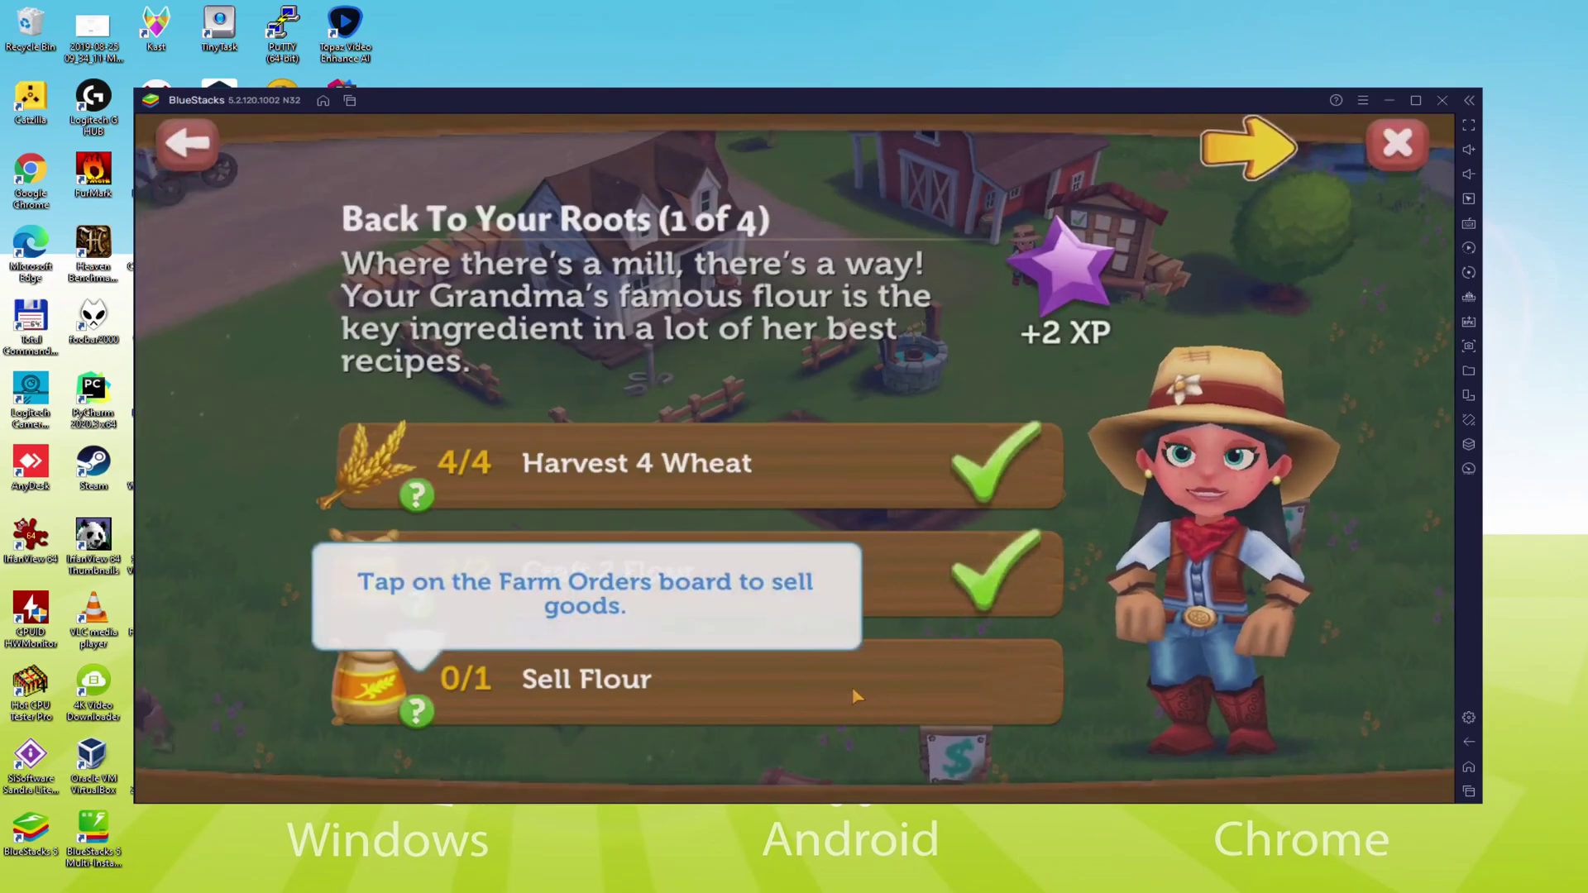
pyautogui.click(908, 552)
pyautogui.click(923, 695)
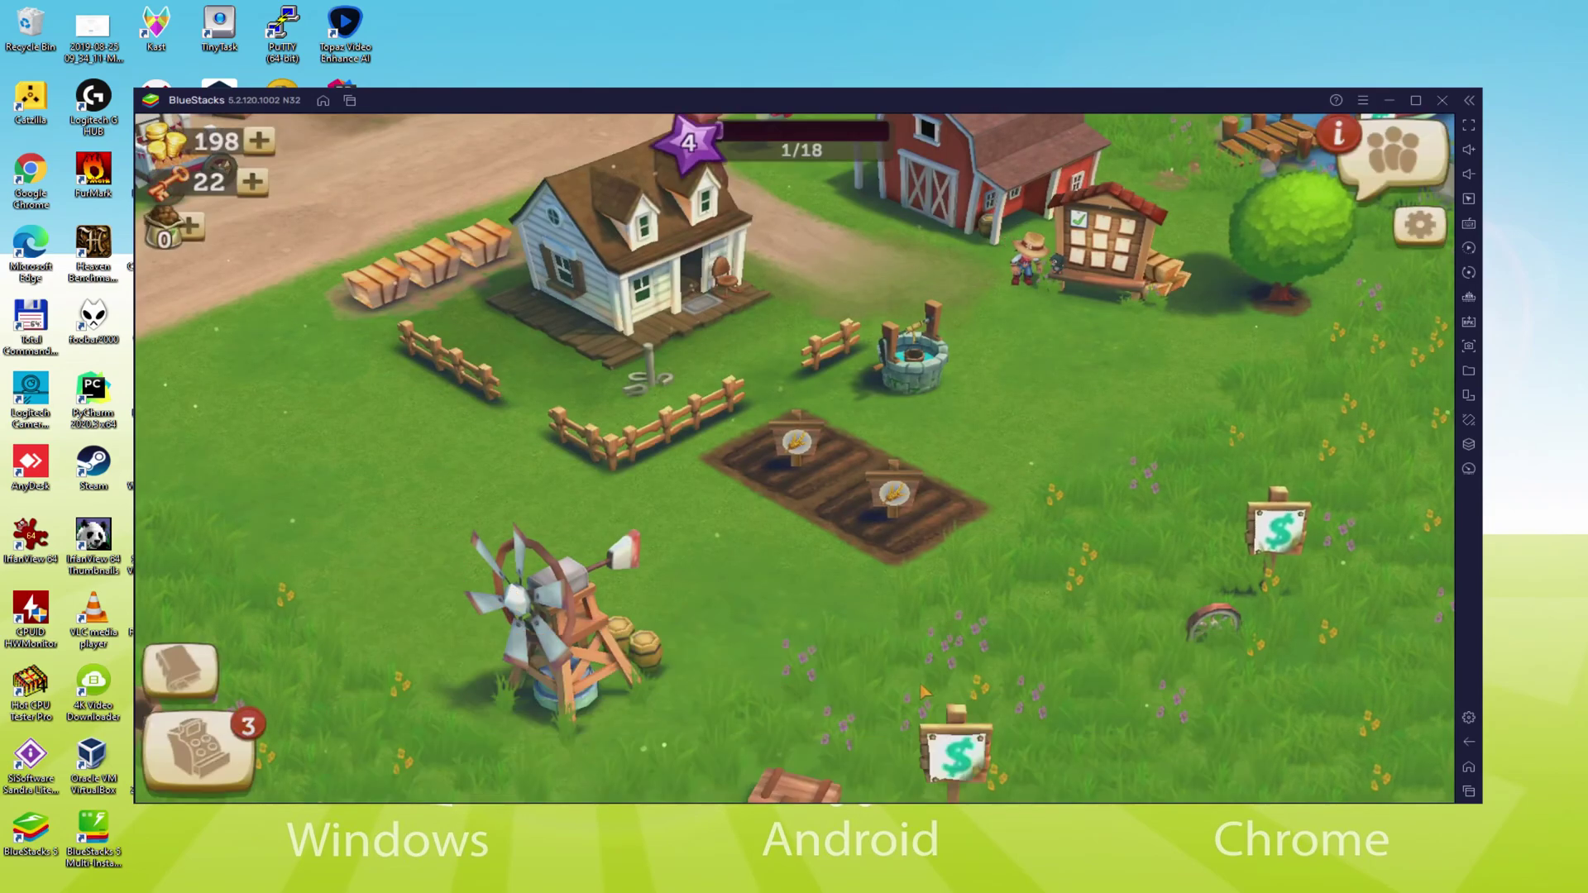
pyautogui.click(1162, 574)
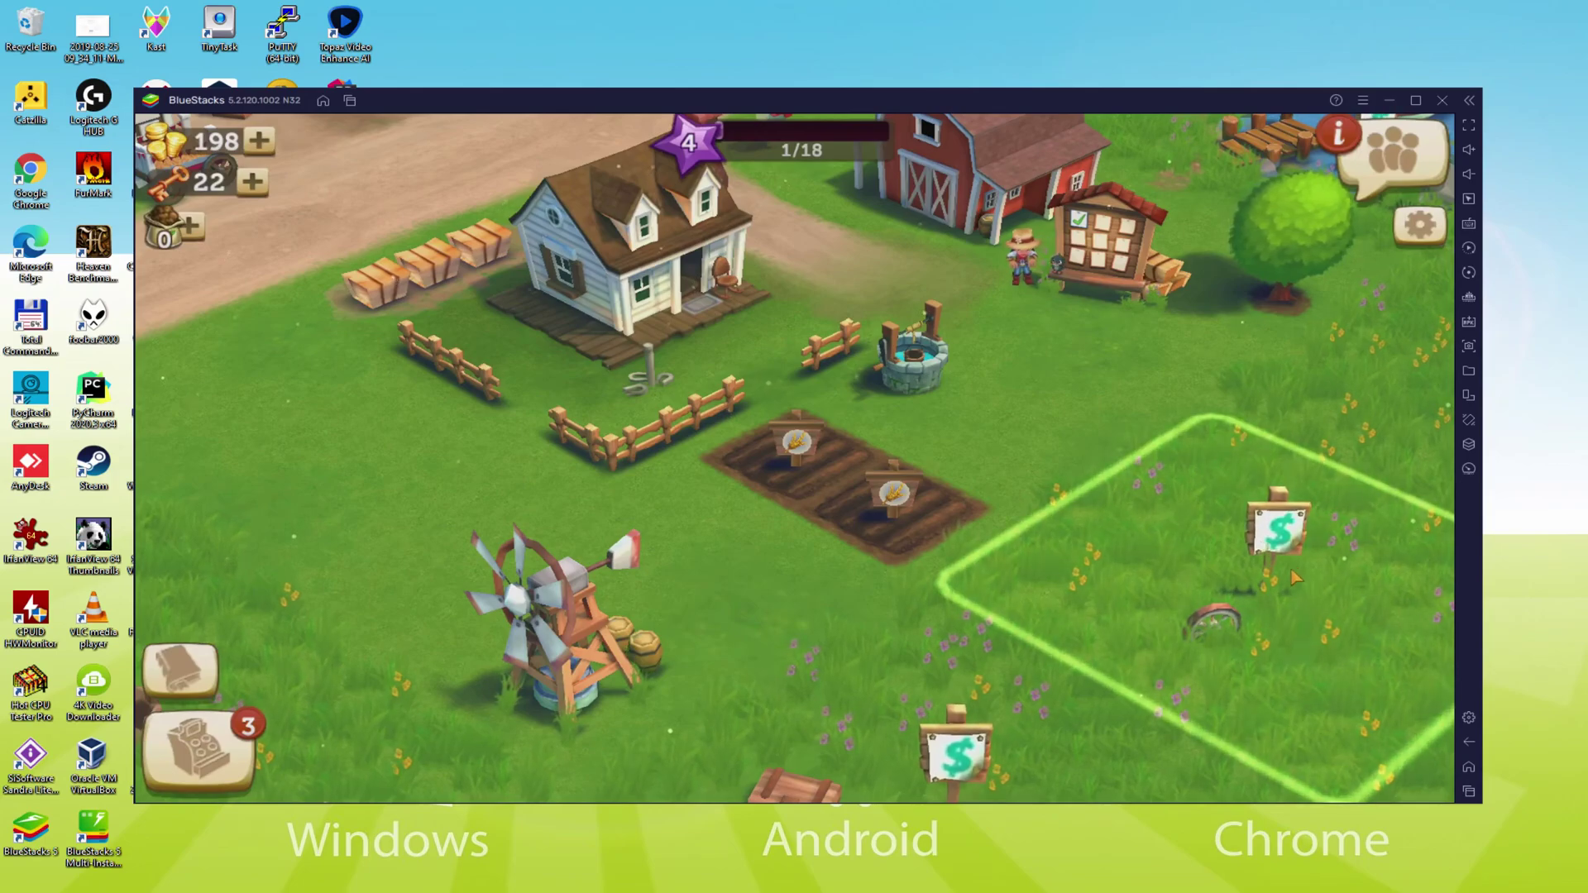
pyautogui.moveTo(919, 608); pyautogui.dragTo(728, 703)
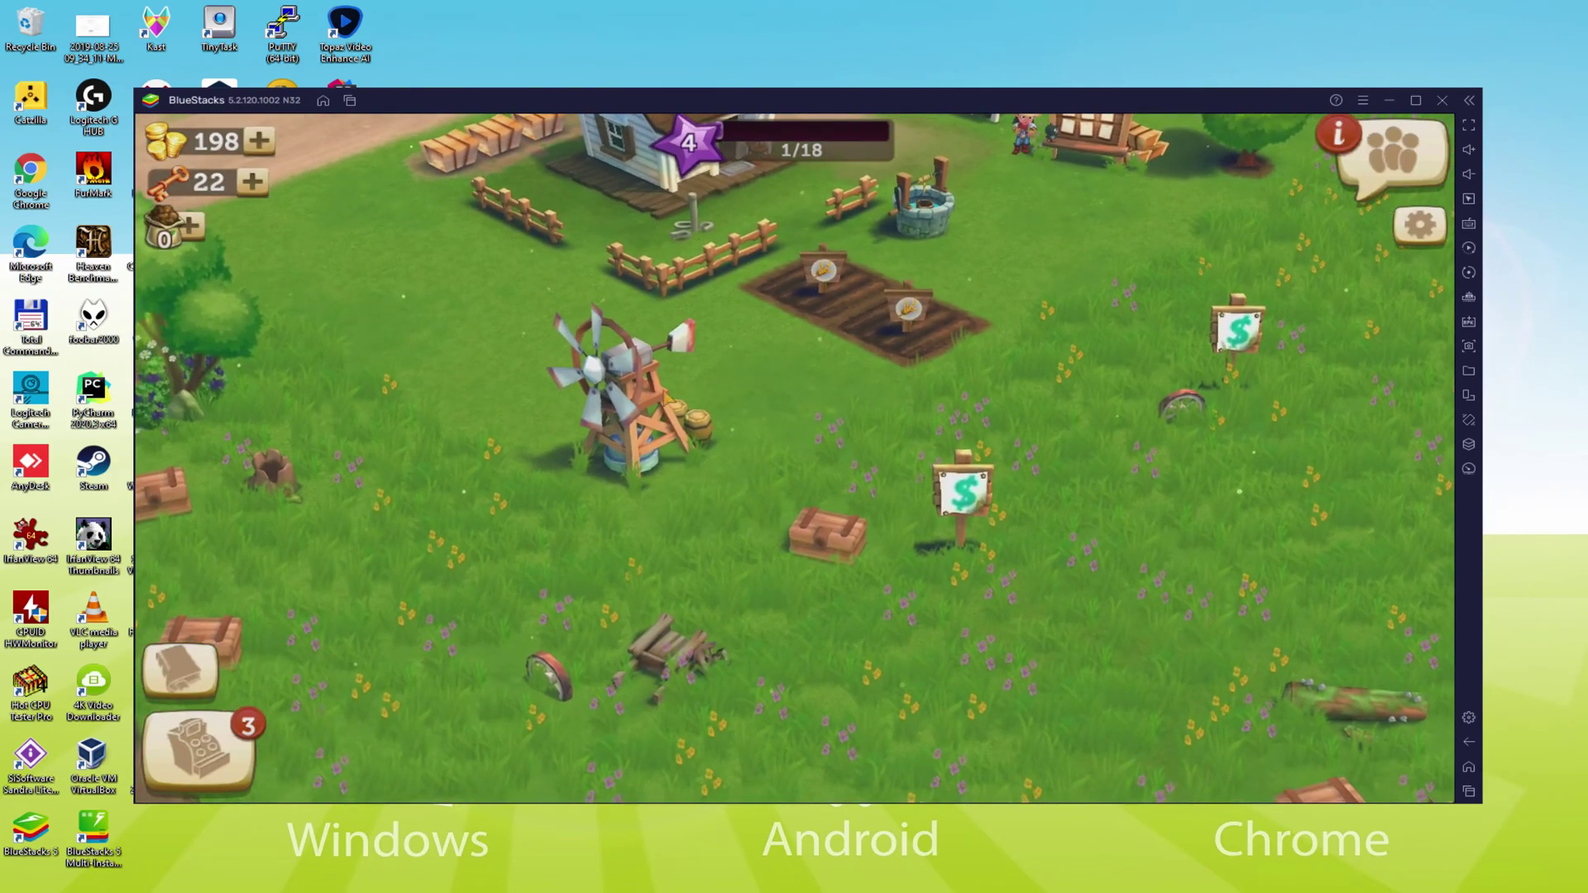
# Step: Start milling flour from wheat at the windmill and accept the Speed Seed introduction
pyautogui.click(668, 399)
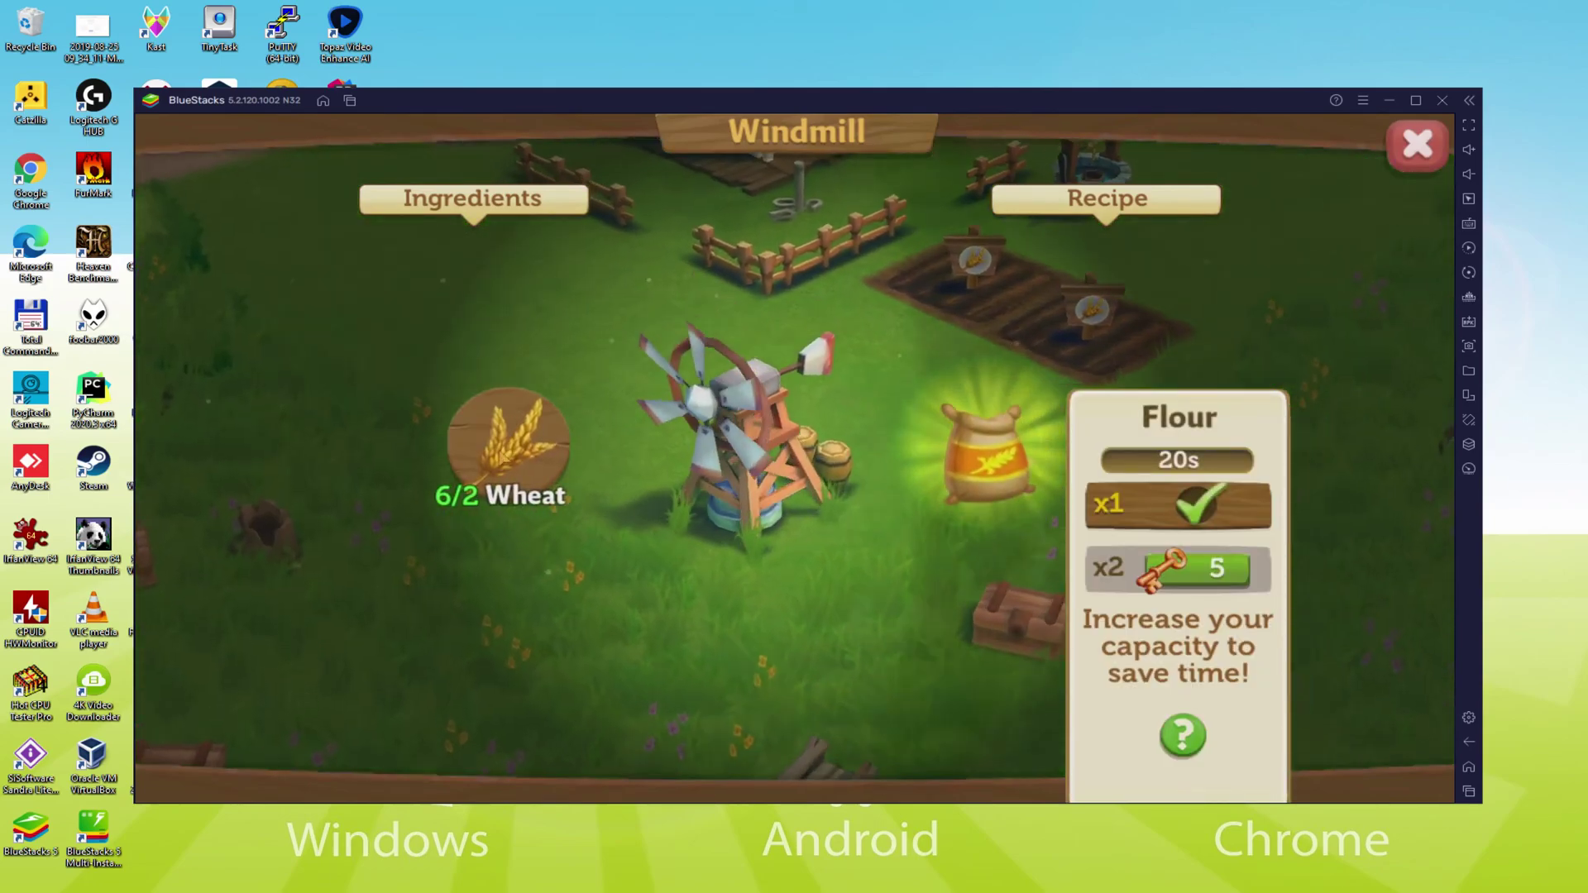
pyautogui.click(975, 460)
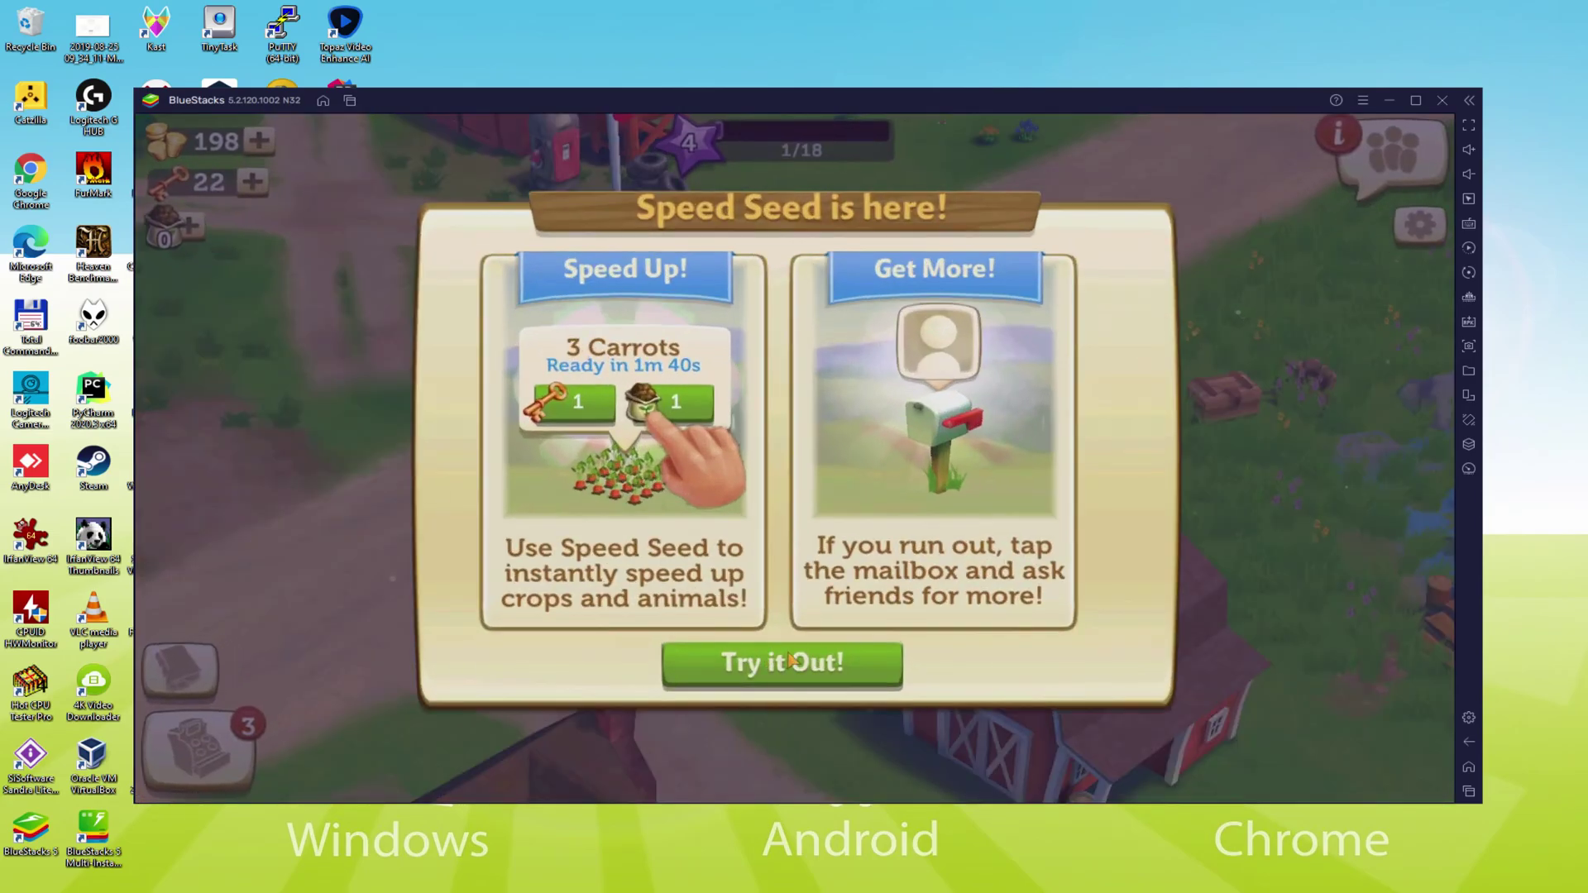
pyautogui.click(816, 667)
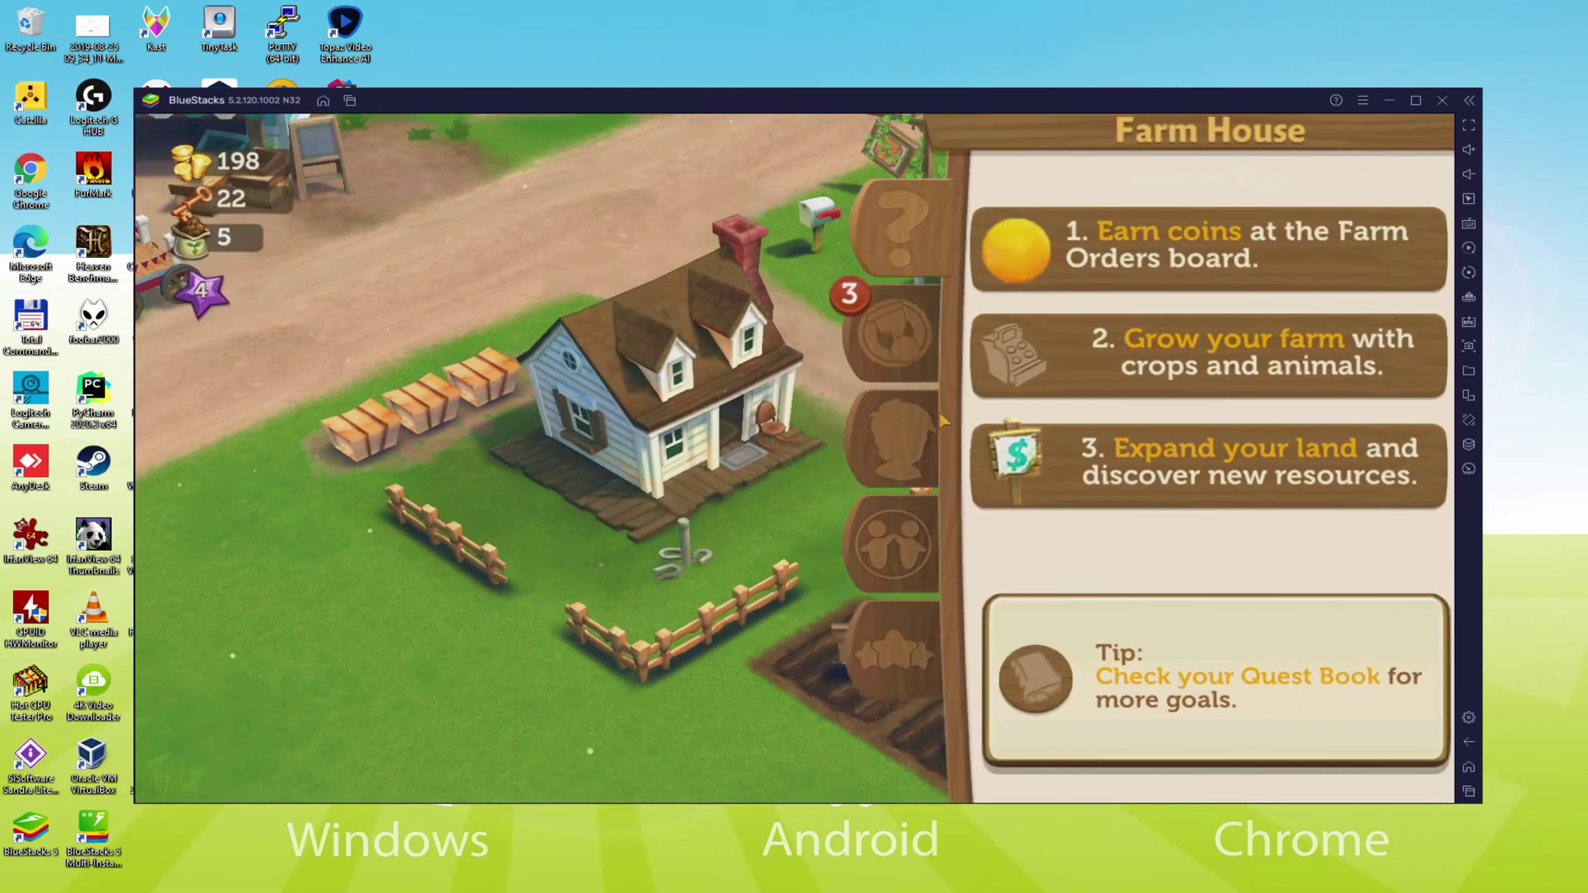
pyautogui.scroll(-1, 1241, 398)
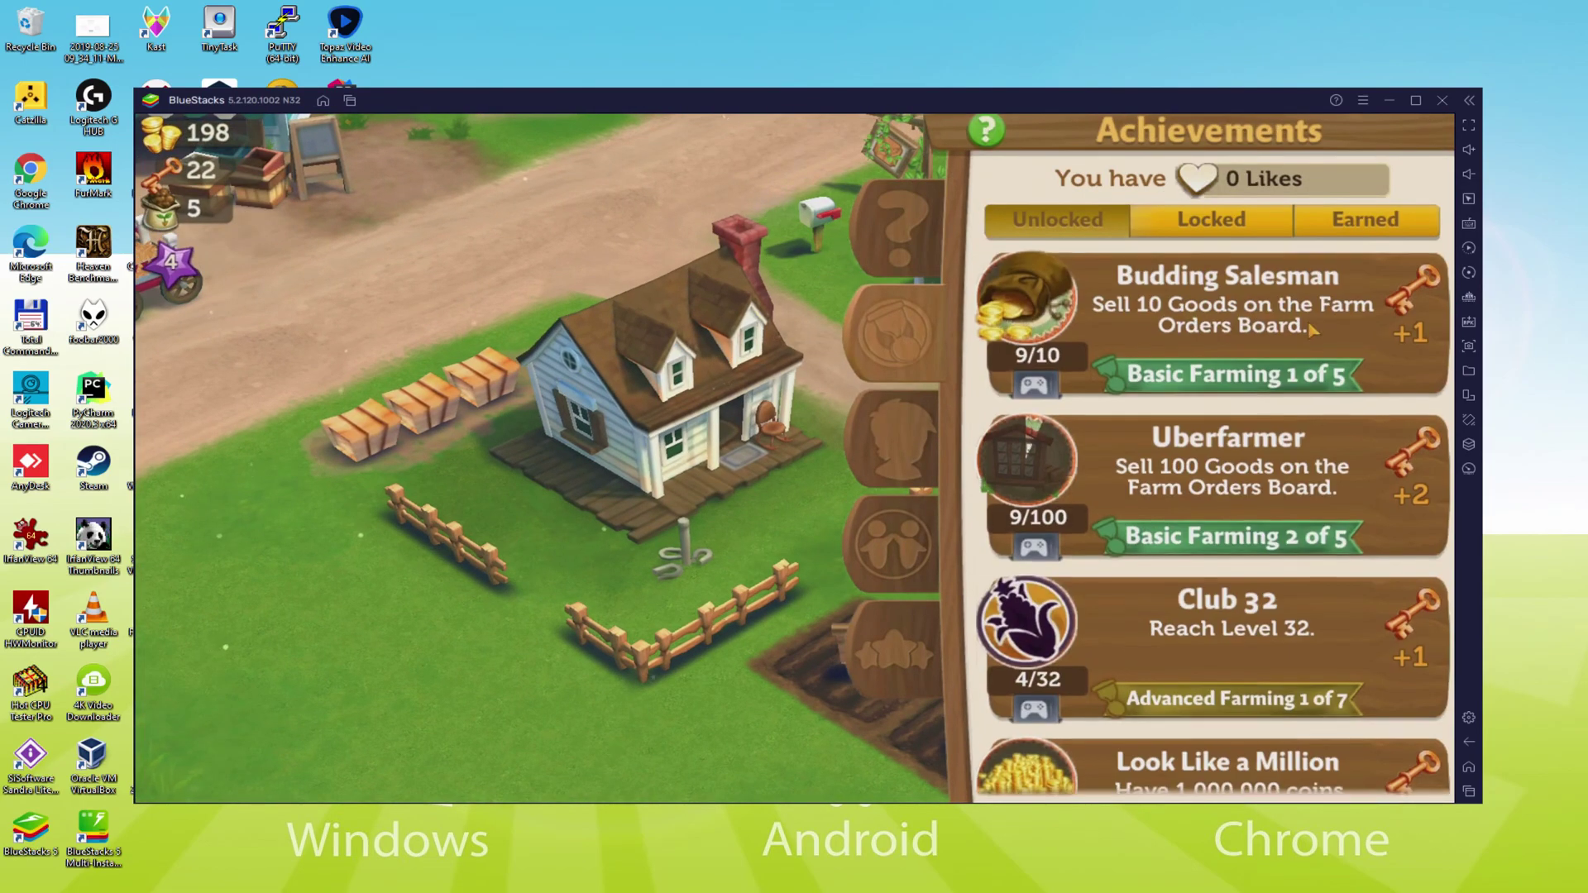
# Step: Browse the locked and earned achievements, then close the Achievements panel with Esc
pyautogui.click(1256, 220)
pyautogui.click(1365, 219)
pyautogui.press('Escape')
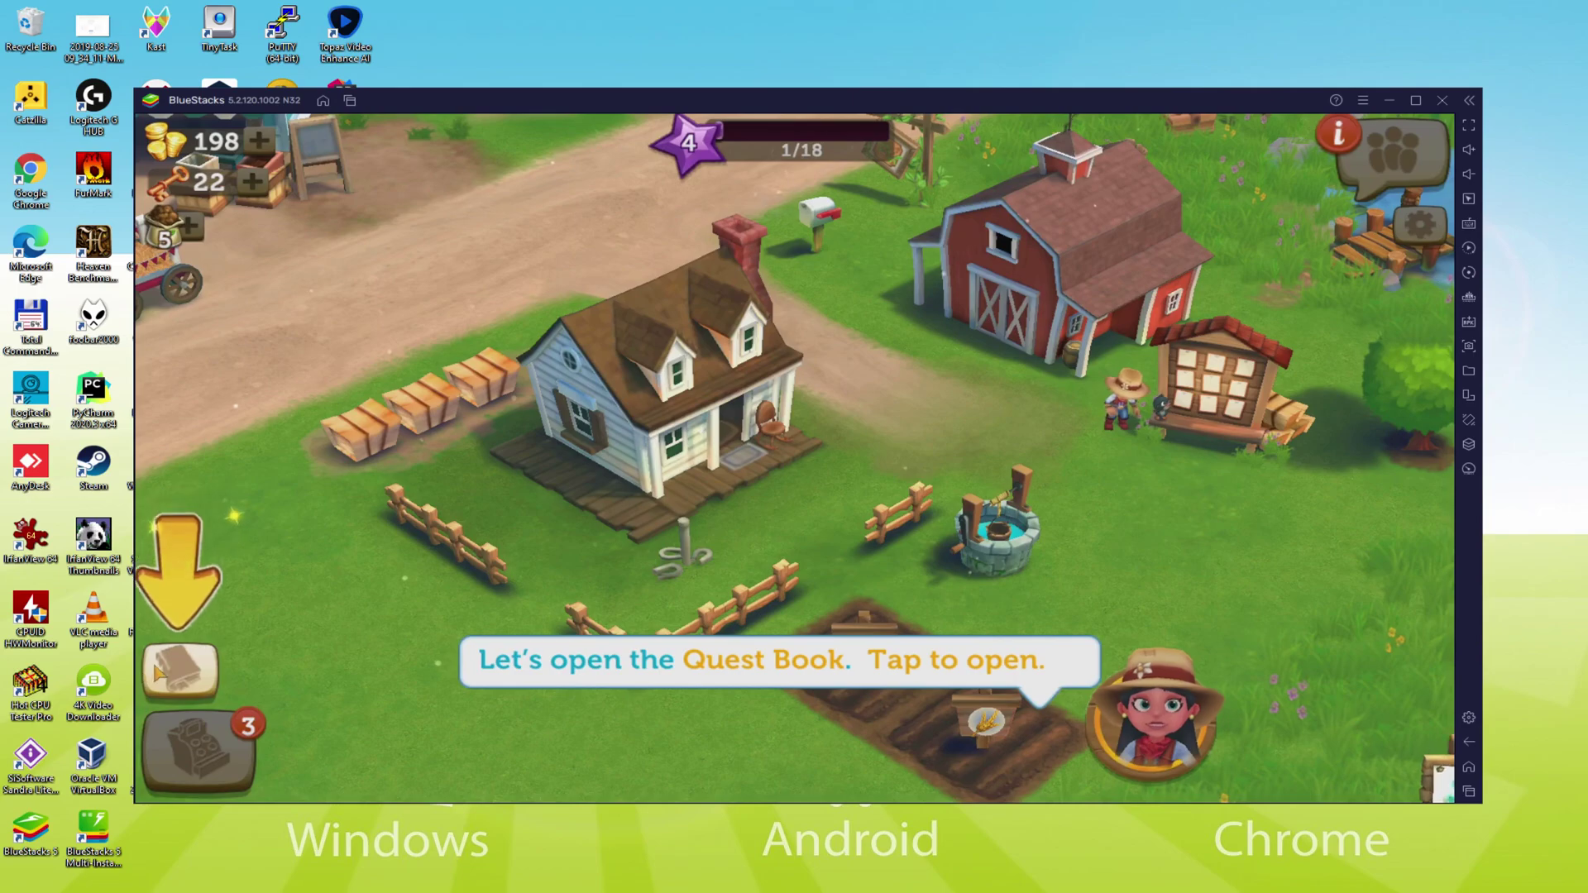
# Step: Check the Quest Book's detailed task list, close it, and view the Farm Orders board
pyautogui.click(1153, 714)
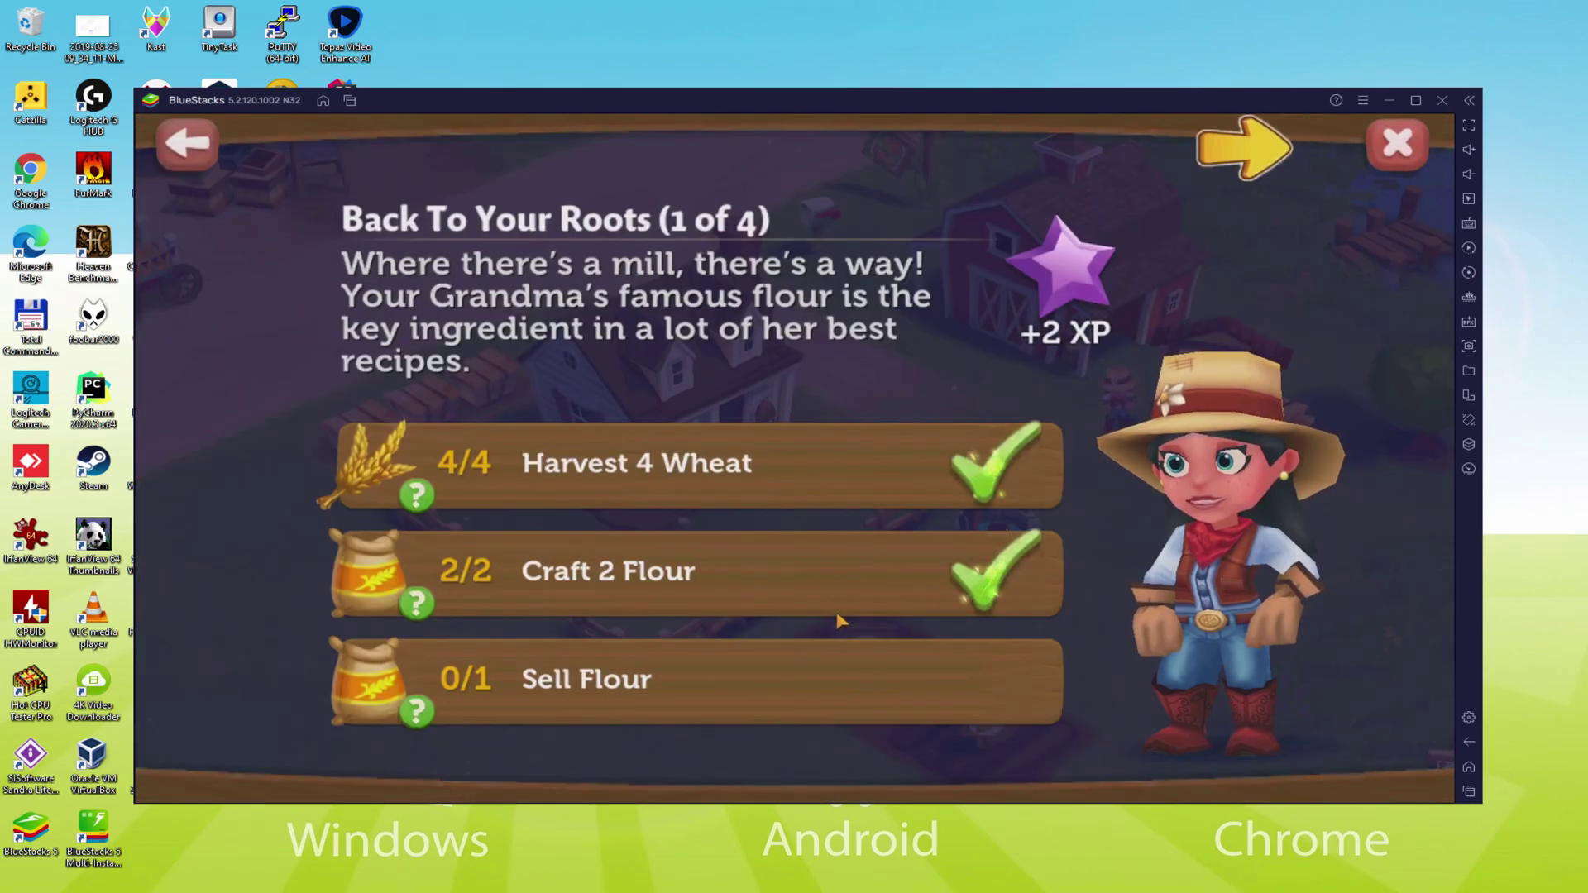
pyautogui.click(819, 676)
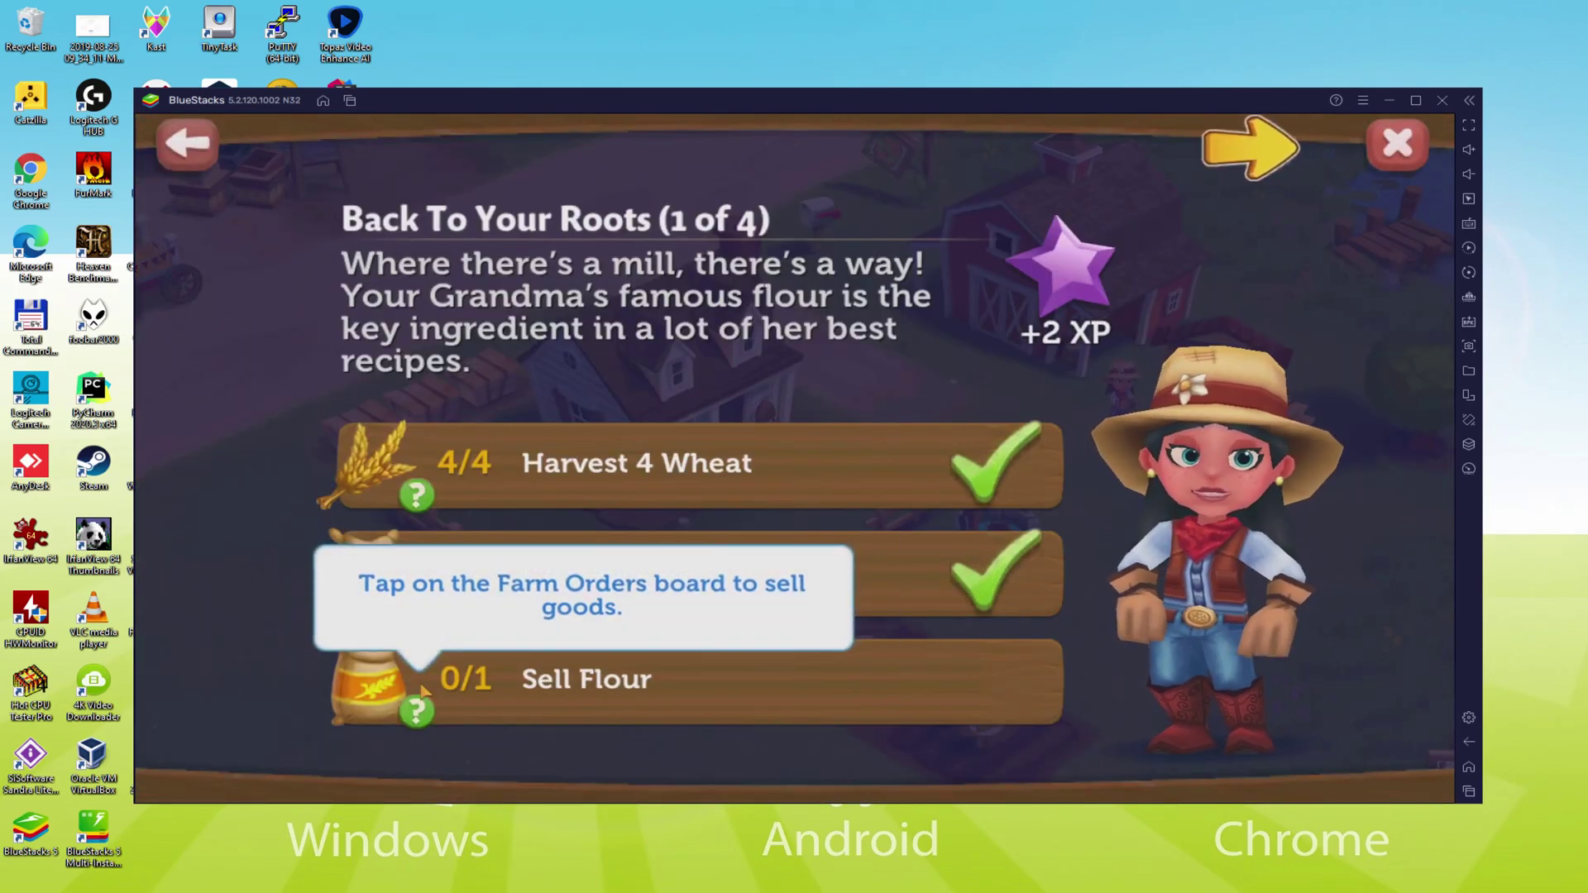
pyautogui.click(1378, 163)
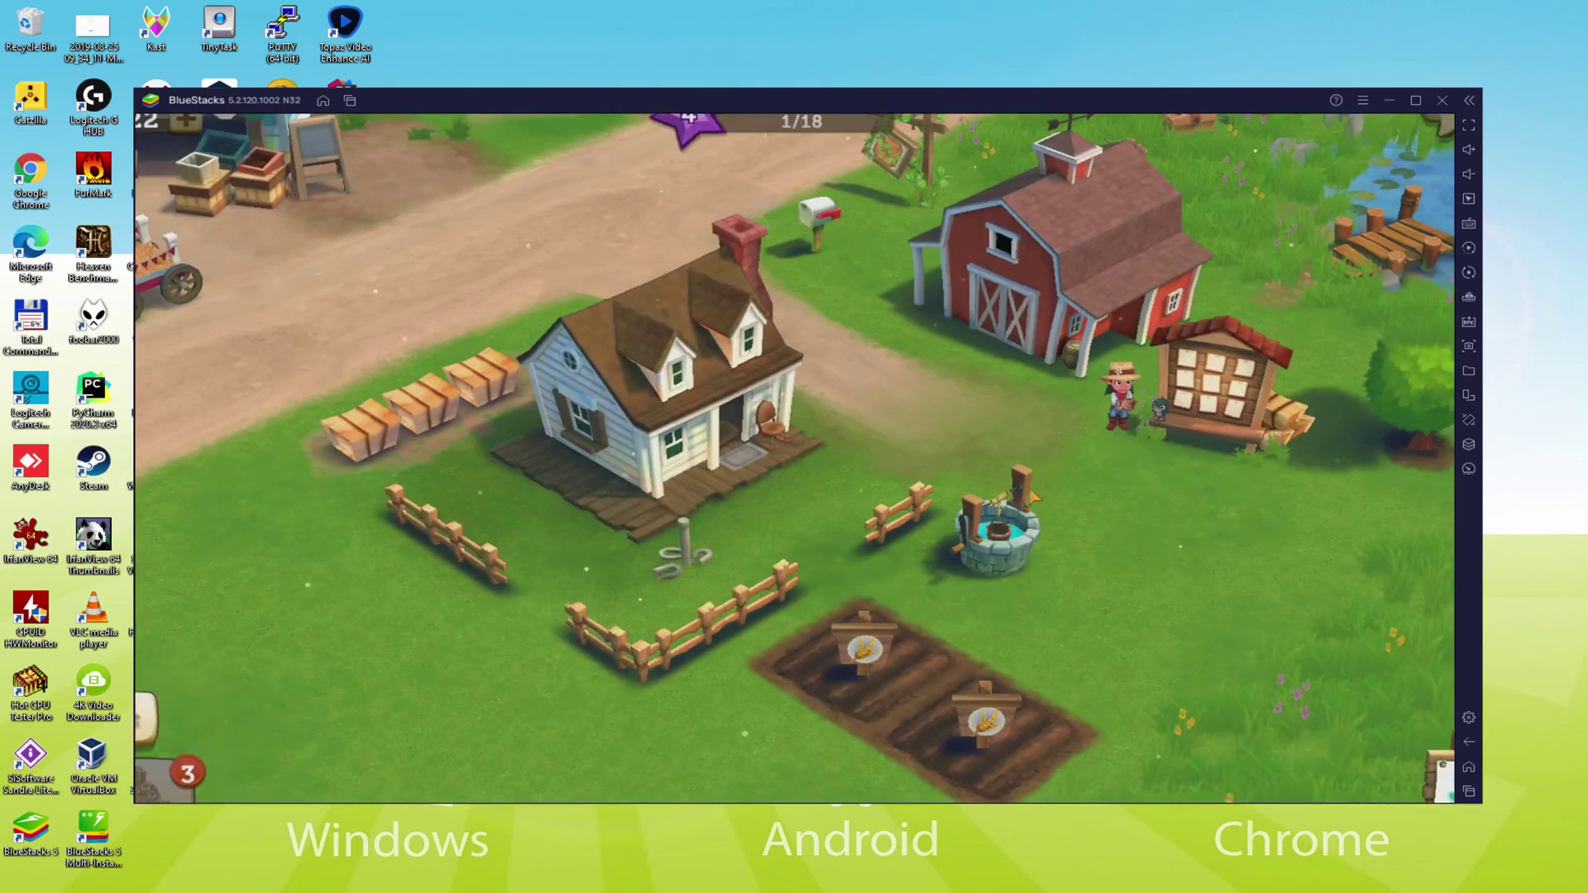
pyautogui.click(1218, 397)
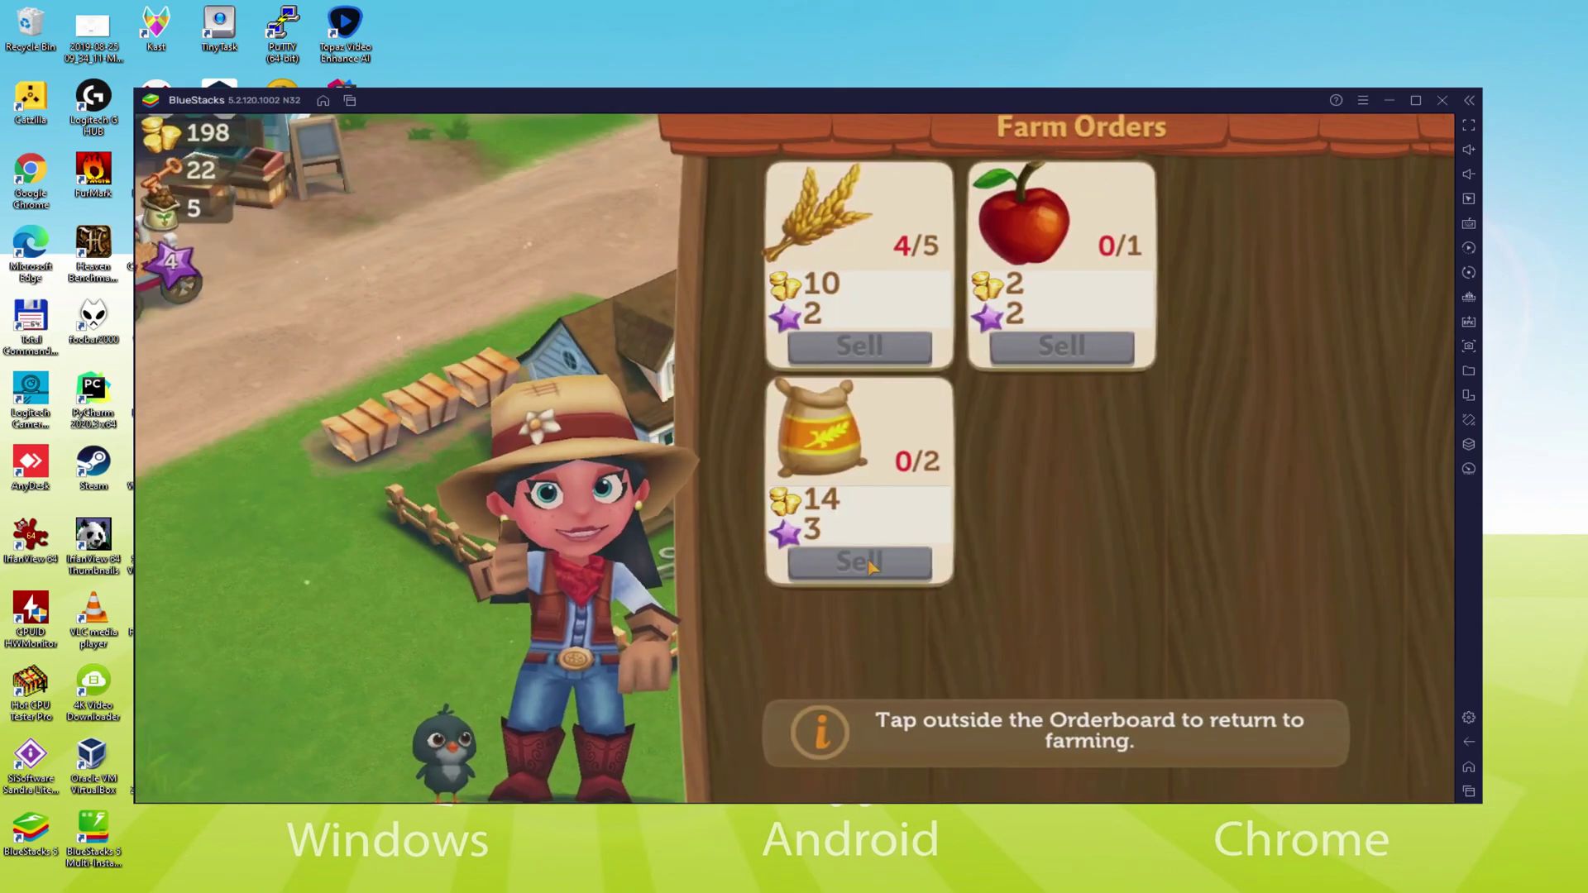